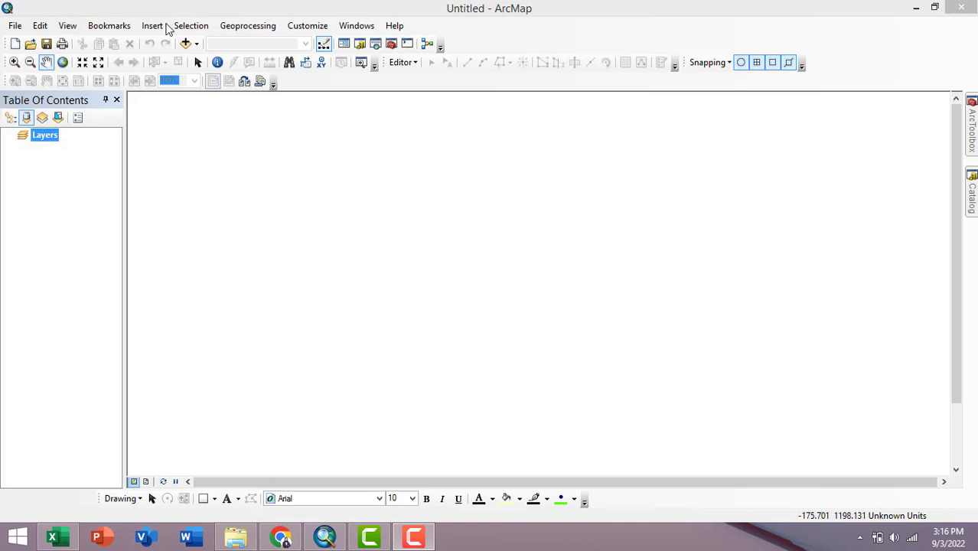
# Step: Open the data frame's properties at the coordinate system settings
pyautogui.click(103, 11)
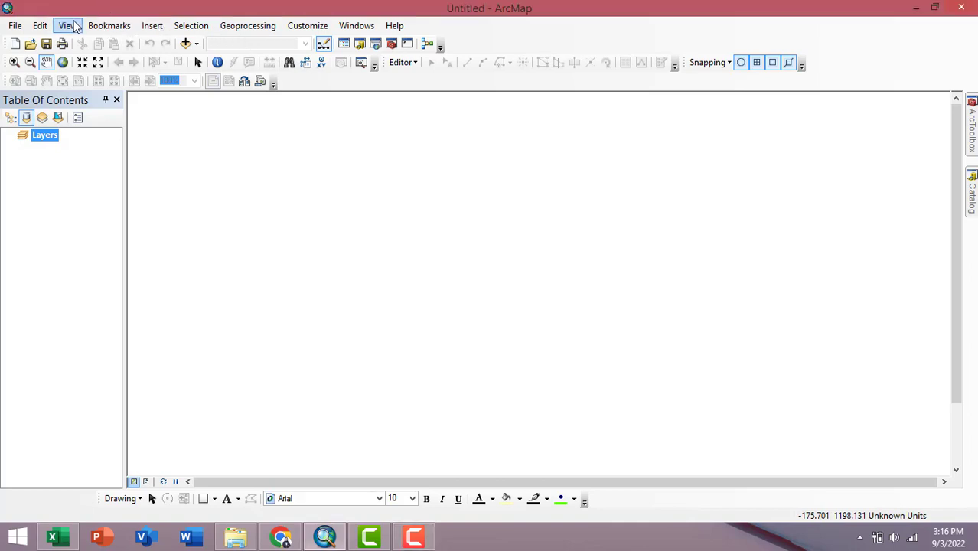
pyautogui.click(69, 26)
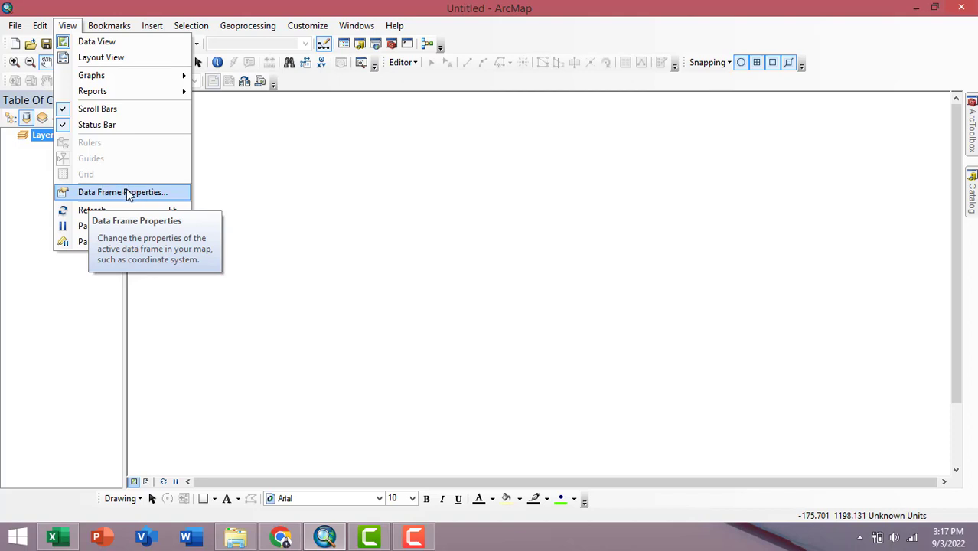
pyautogui.click(127, 194)
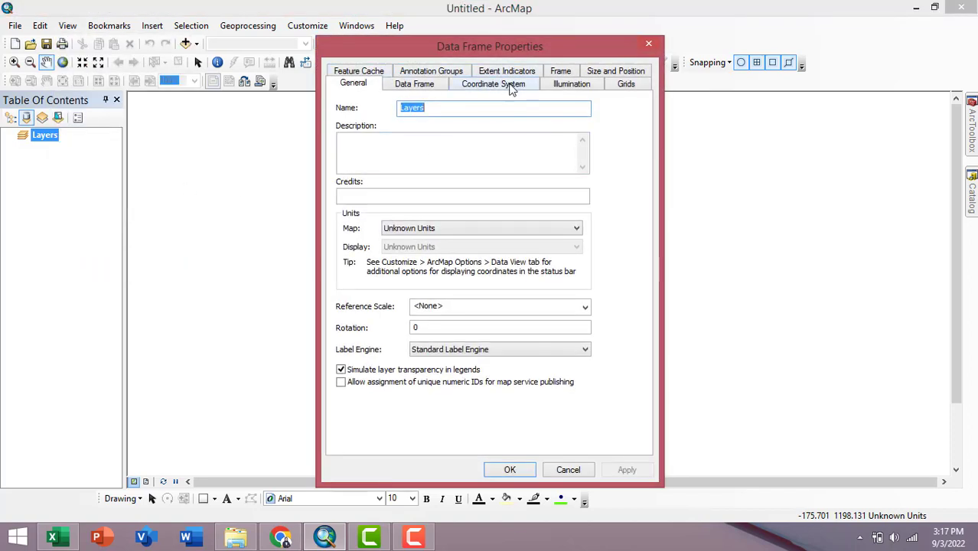
pyautogui.click(505, 89)
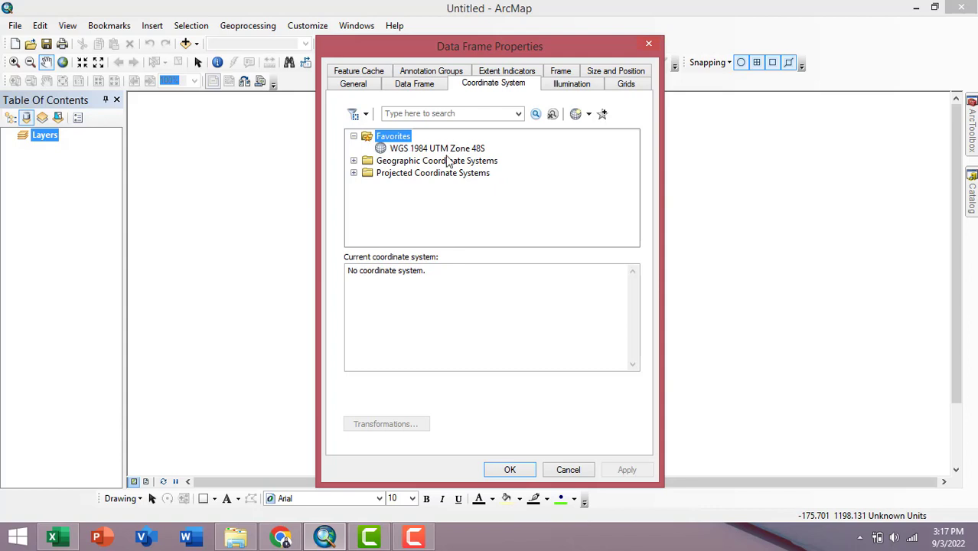
# Step: Browse the projected coordinate systems to the UTM, WGS 1984, Southern Hemisphere zones
pyautogui.click(381, 176)
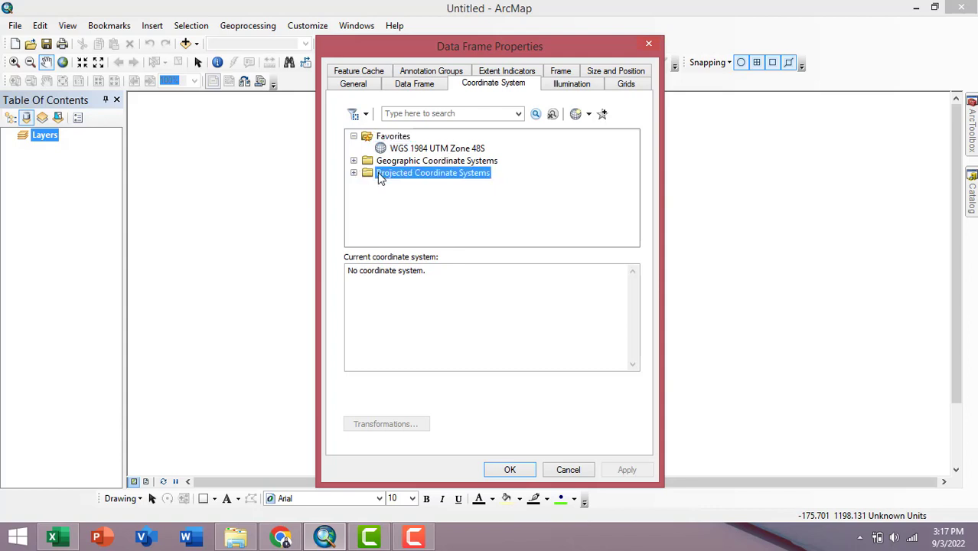
pyautogui.doubleClick(382, 176)
pyautogui.scroll(-1, 413, 173)
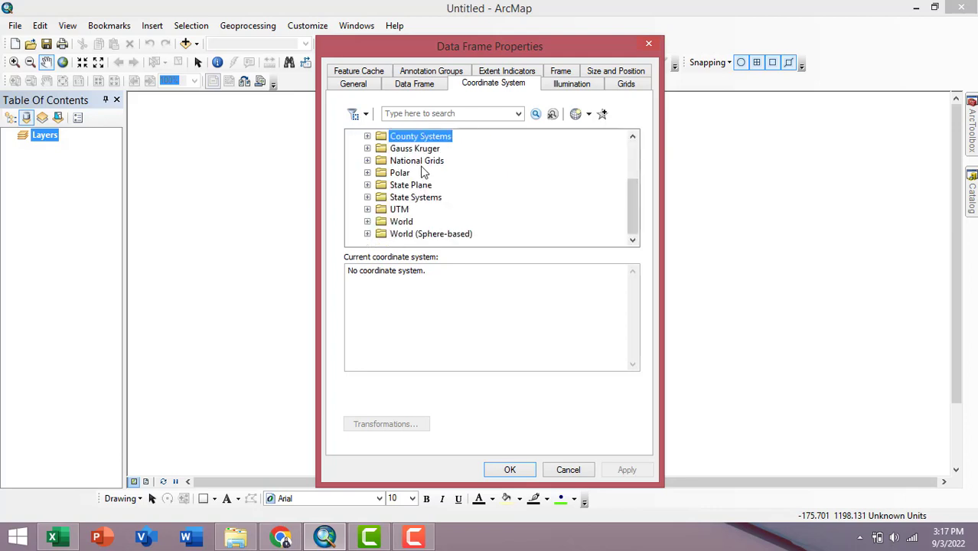
pyautogui.doubleClick(407, 210)
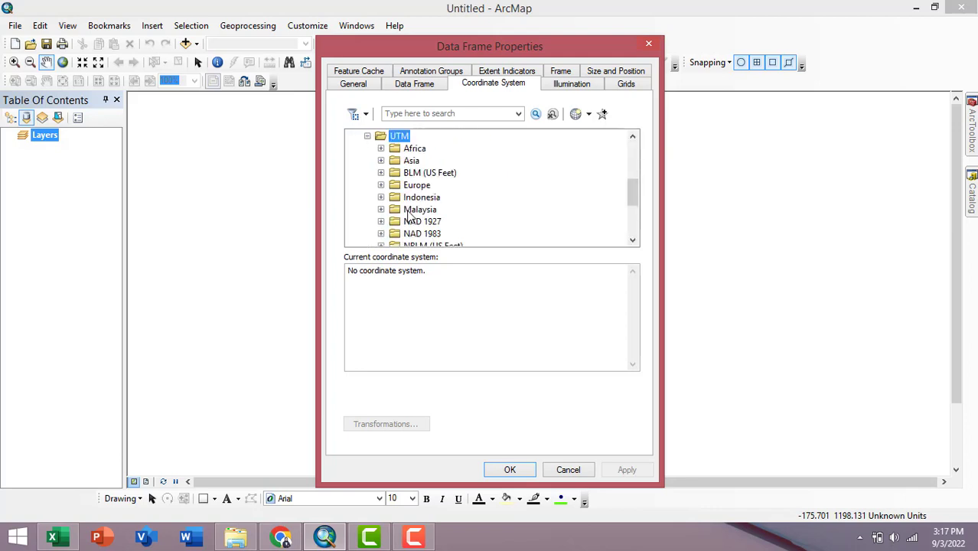
pyautogui.scroll(-3, 432, 209)
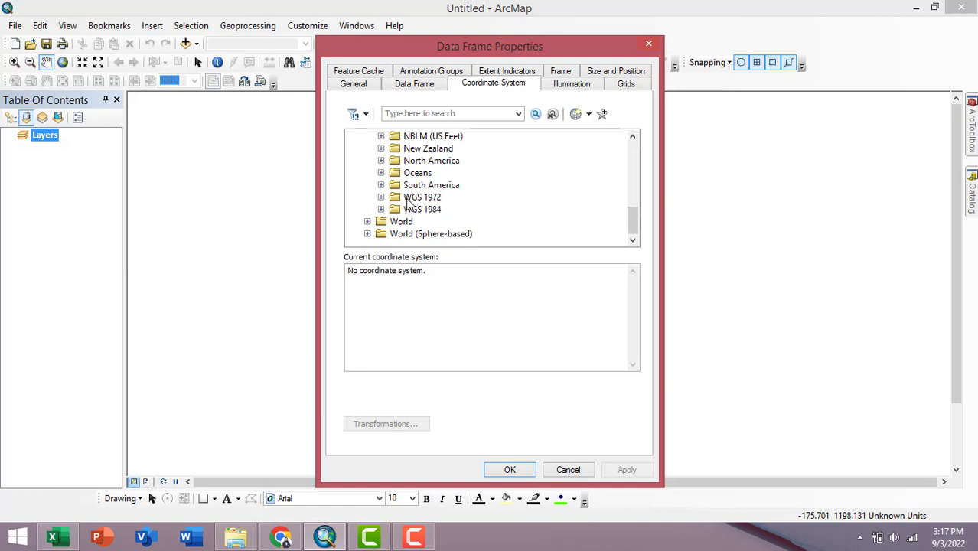
pyautogui.click(419, 214)
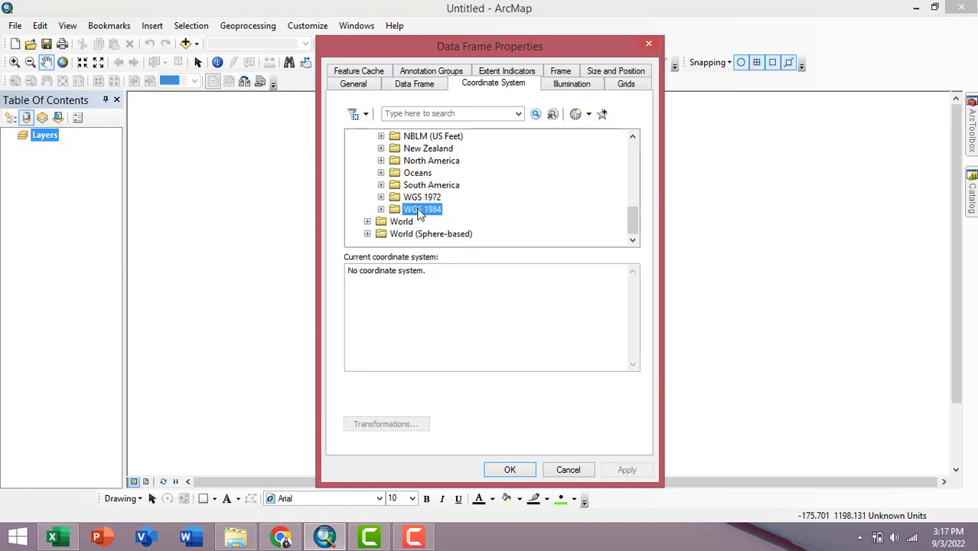
pyautogui.doubleClick(419, 211)
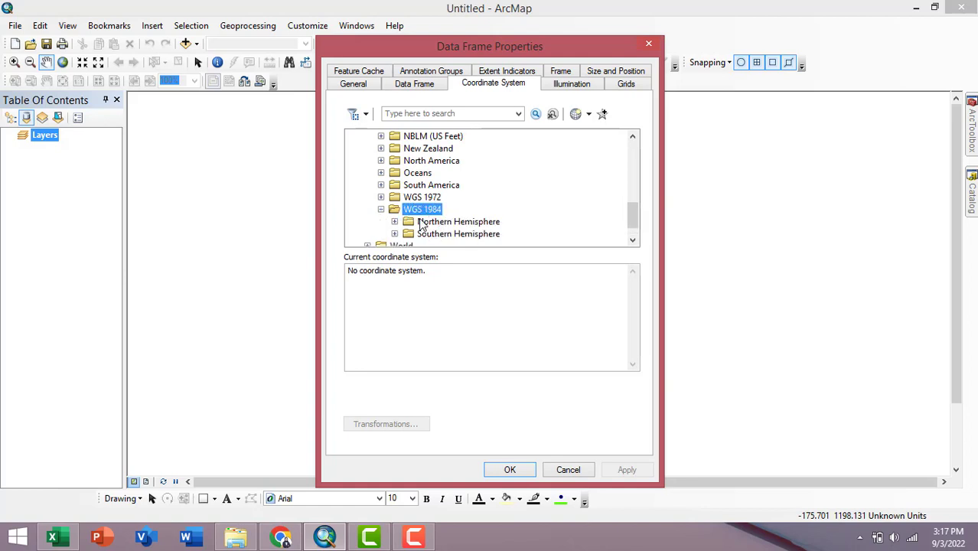
pyautogui.scroll(-1, 423, 220)
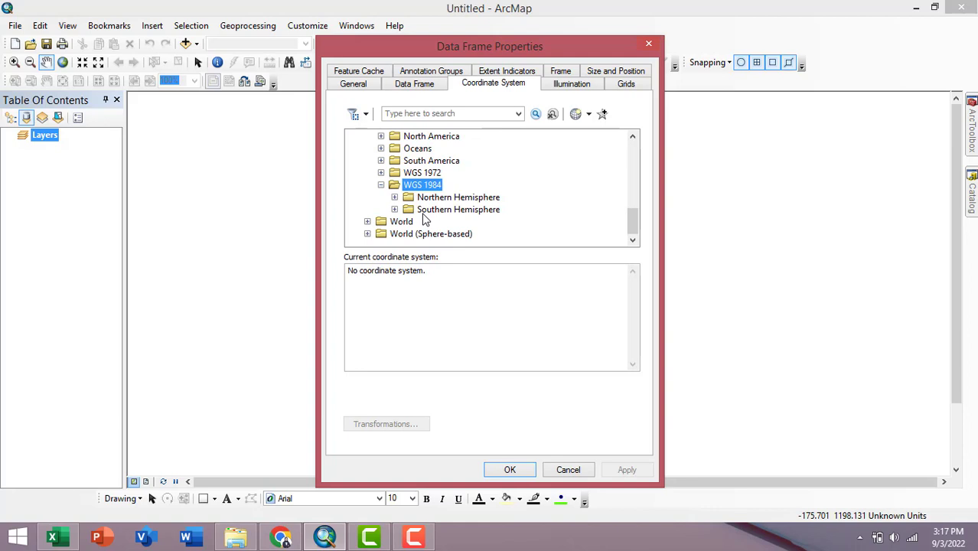
pyautogui.doubleClick(427, 210)
# Step: Assign WGS 1984 UTM Zone 48S as the data frame's coordinate system and apply the properties
pyautogui.scroll(-2, 448, 201)
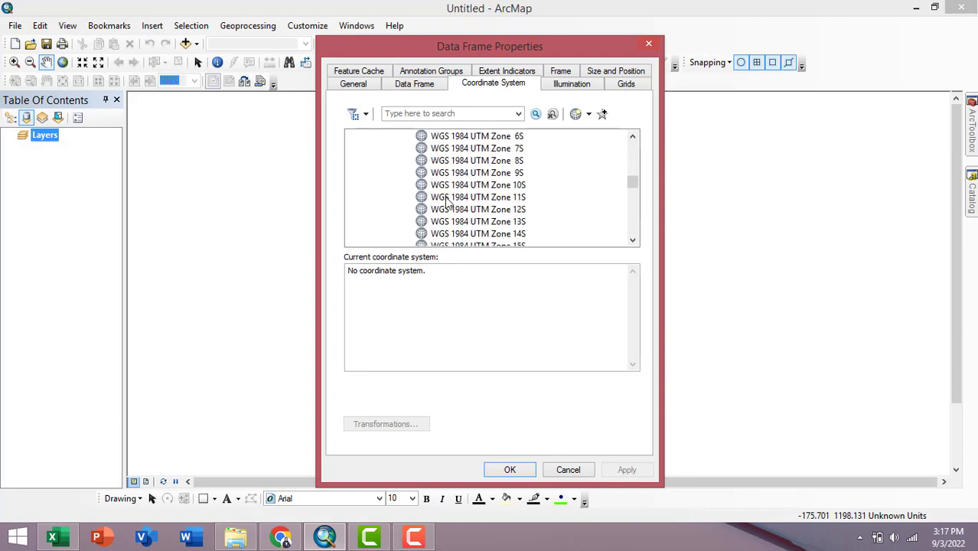
pyautogui.scroll(-6, 449, 200)
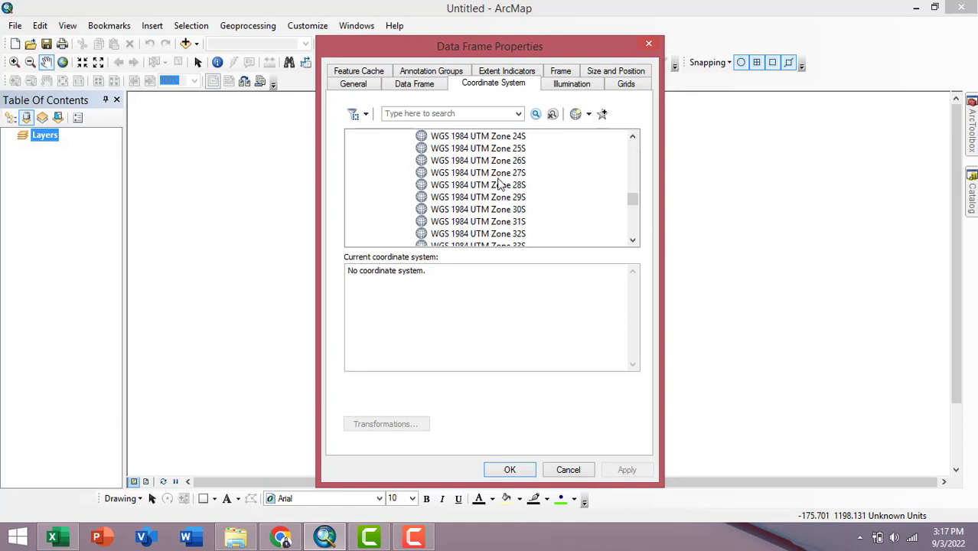
pyautogui.scroll(-4, 502, 208)
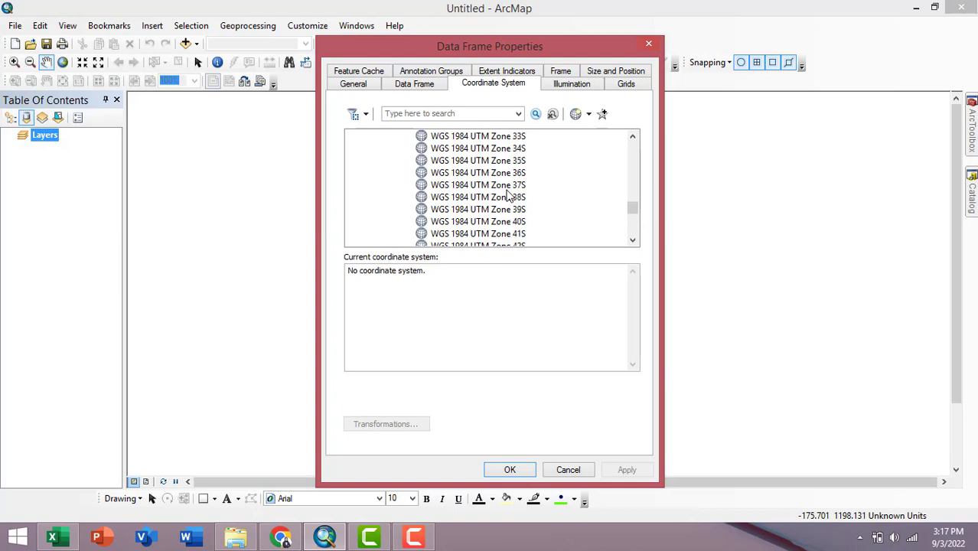
pyautogui.scroll(-2, 512, 217)
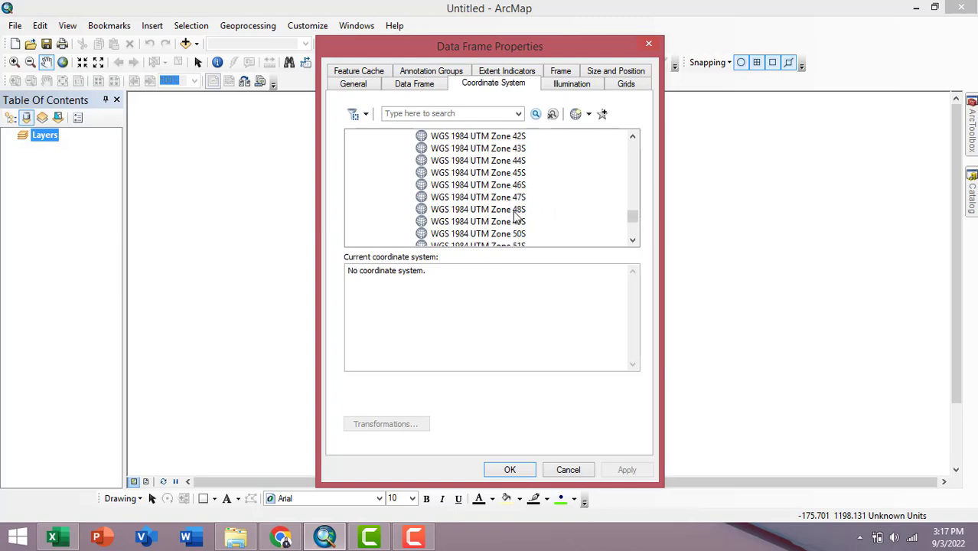
pyautogui.click(515, 211)
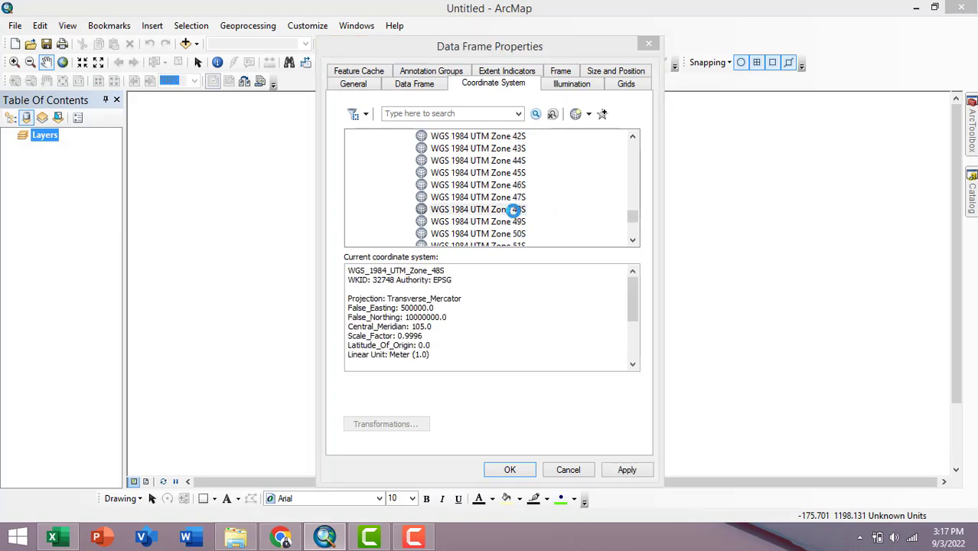
pyautogui.doubleClick(518, 215)
pyautogui.click(493, 452)
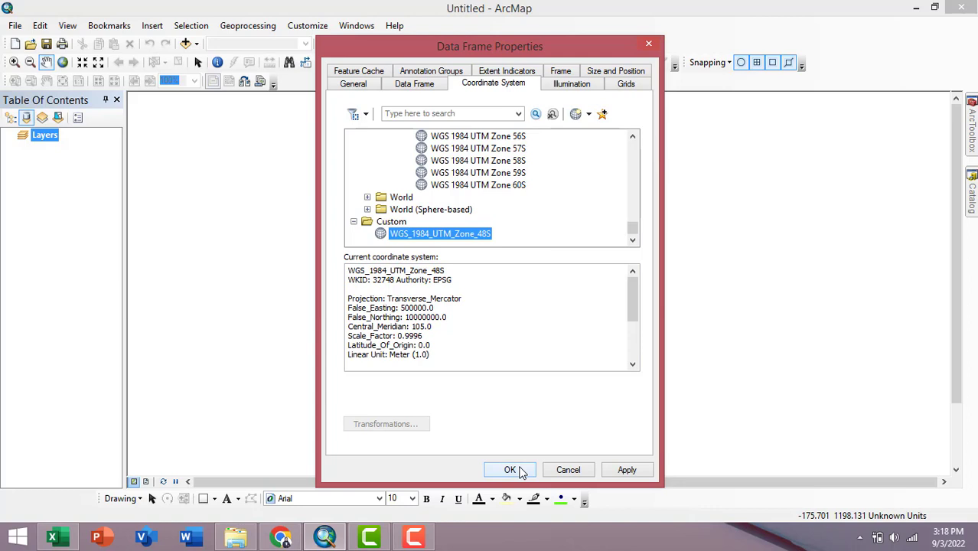
pyautogui.click(511, 470)
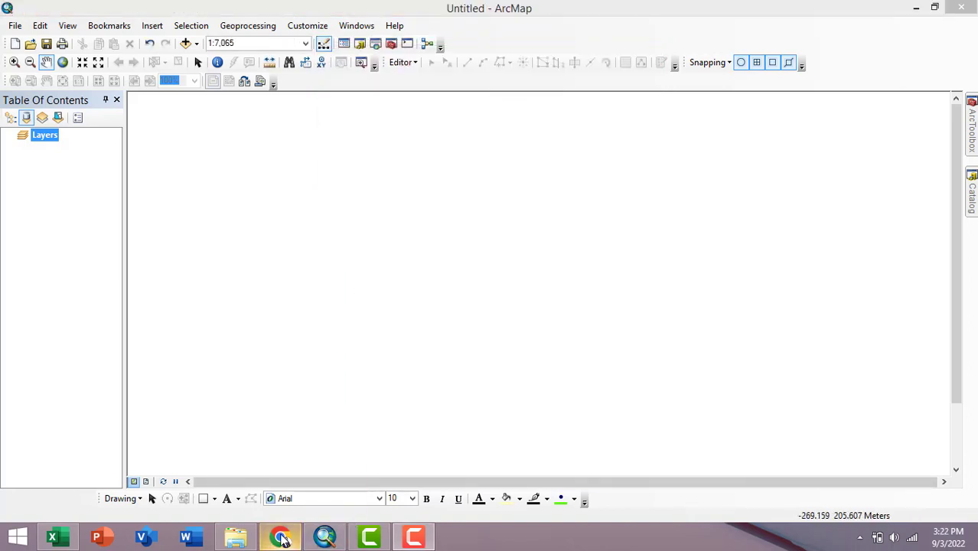
# Step: Switch to Chrome and examine the map of UTM zone divisions across Indonesia
pyautogui.click(286, 482)
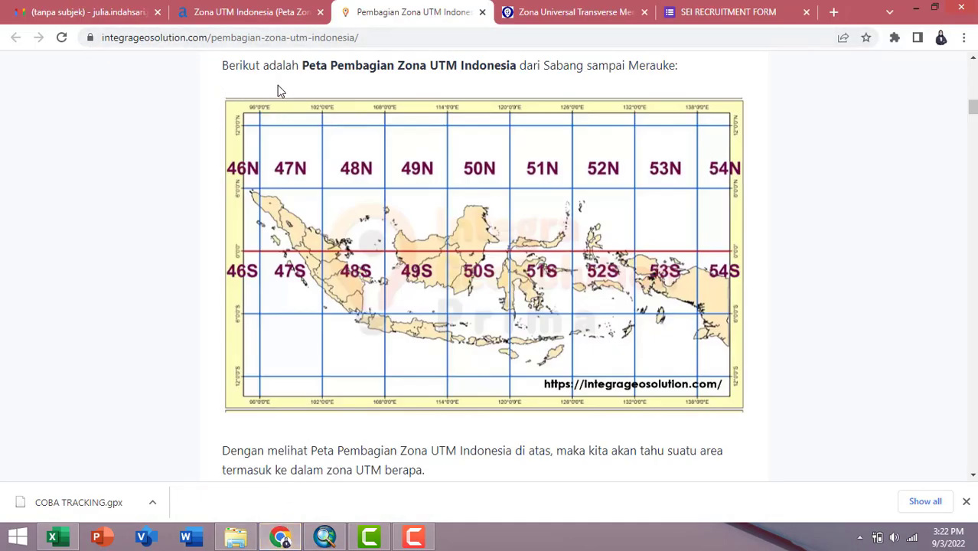
pyautogui.scroll(1, 321, 103)
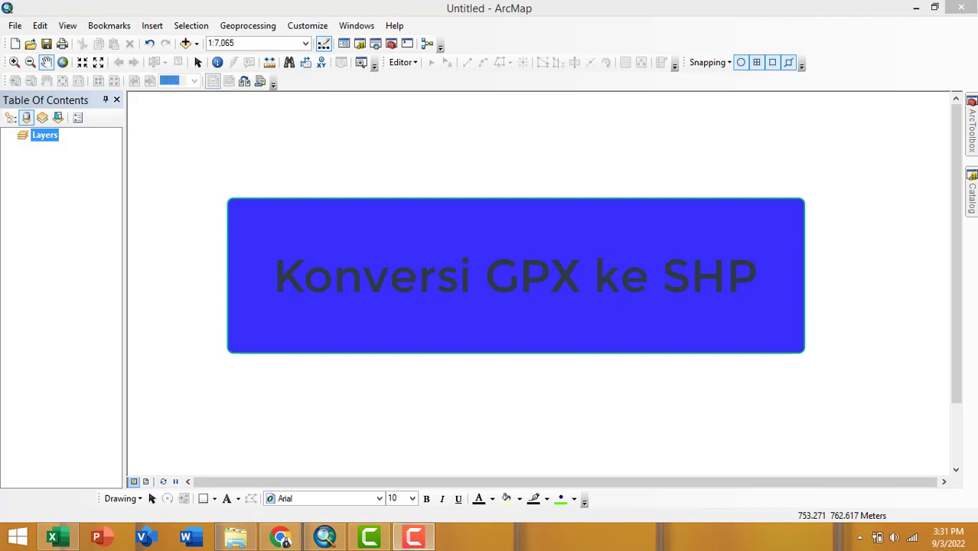
# Step: Open the GPX To Features tool from the From GPS conversion tools in ArcToolbox
pyautogui.click(392, 44)
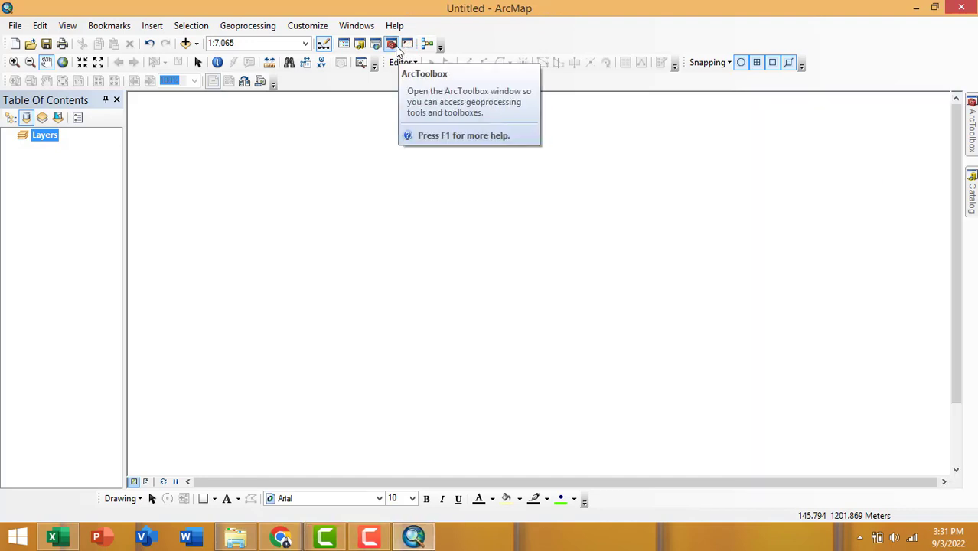
pyautogui.click(395, 46)
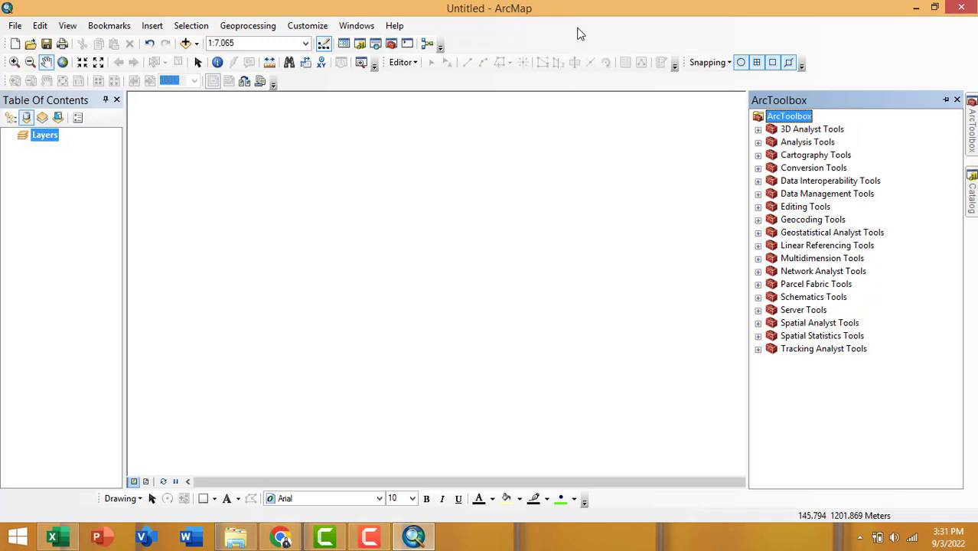
pyautogui.doubleClick(810, 168)
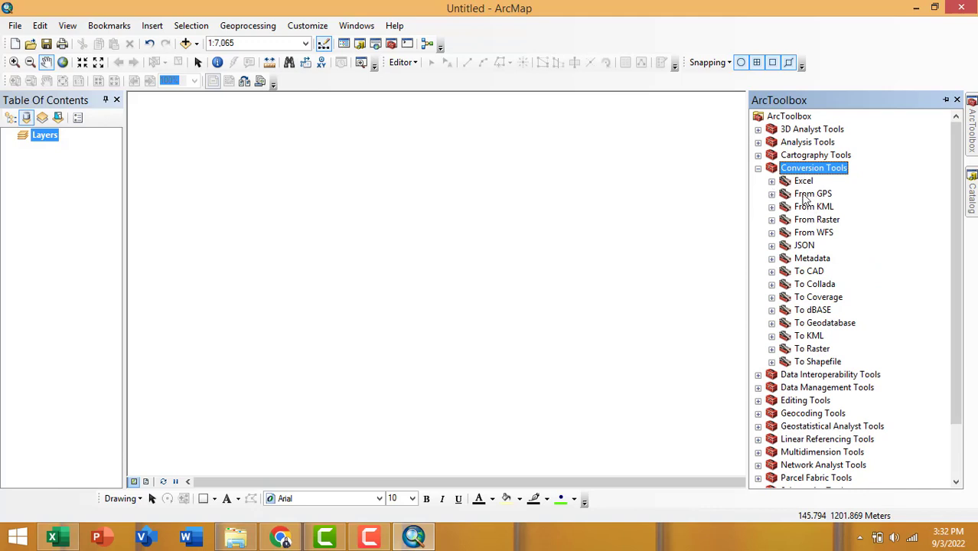
pyautogui.doubleClick(805, 196)
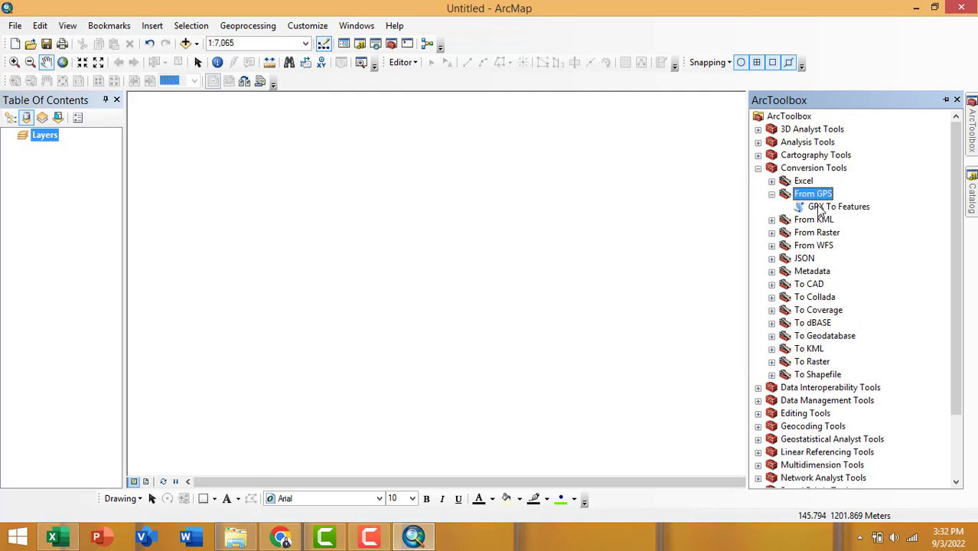
pyautogui.doubleClick(818, 207)
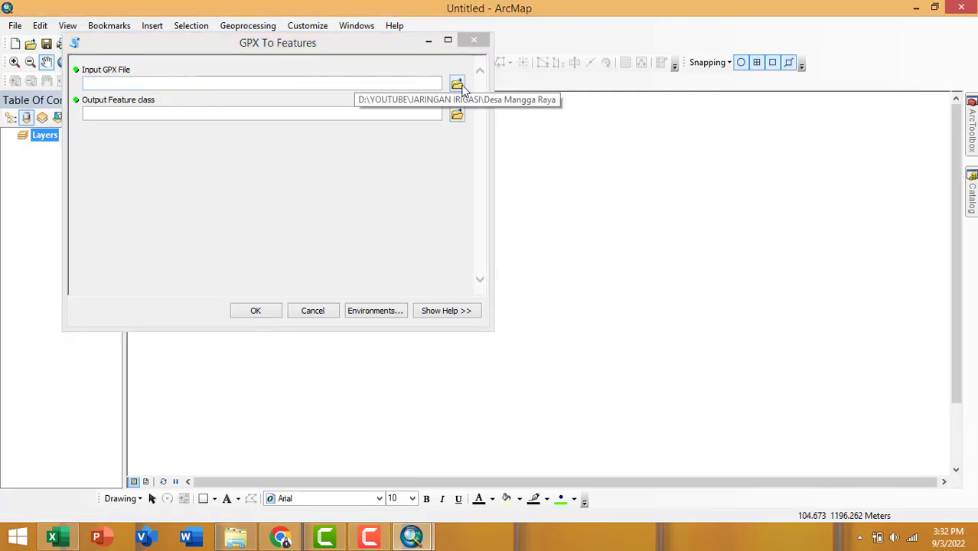
# Step: Choose COBA TRACKING.gpx from the ARCGIS folder inside VIDEO on drive D as the input GPX file and run the conversion
pyautogui.click(460, 86)
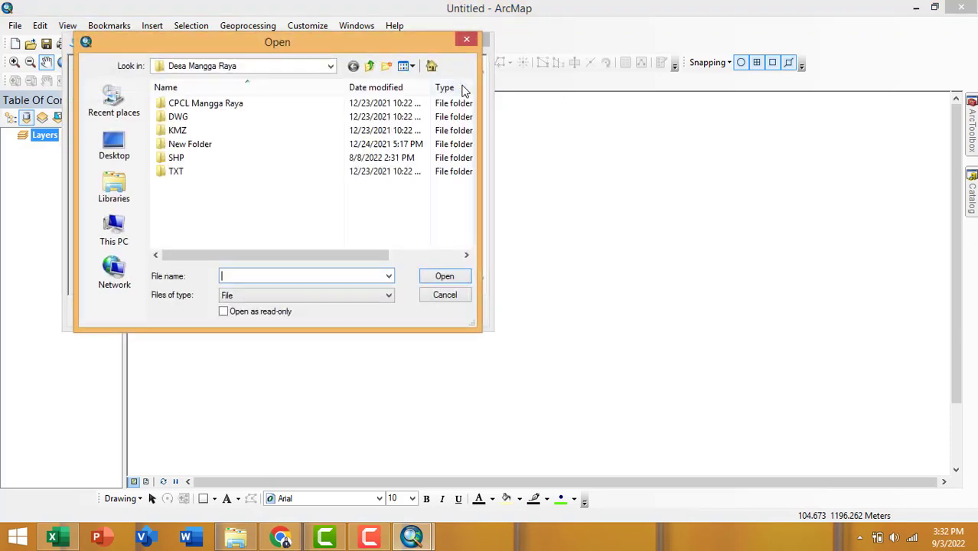
pyautogui.click(124, 239)
pyautogui.scroll(-3, 191, 208)
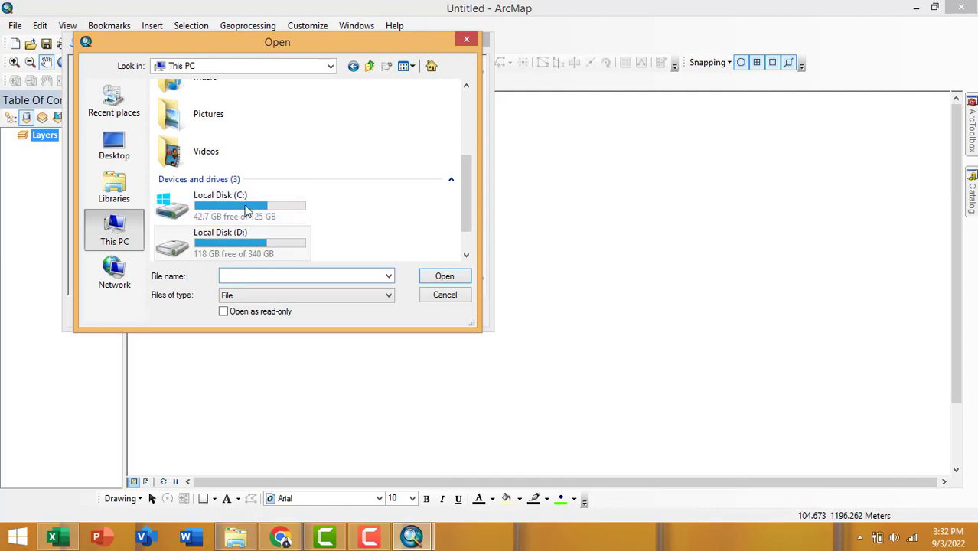
pyautogui.doubleClick(260, 243)
pyautogui.scroll(-5, 343, 159)
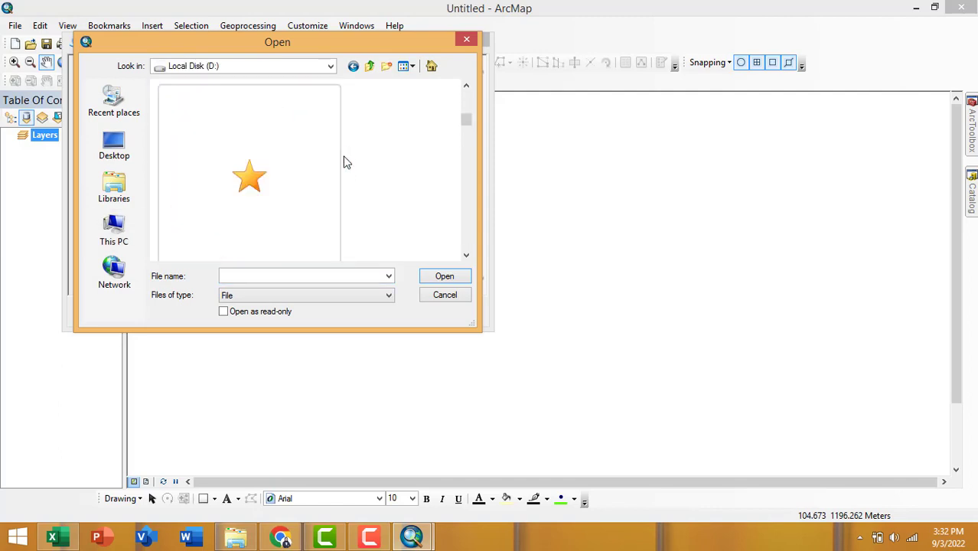
pyautogui.click(429, 180)
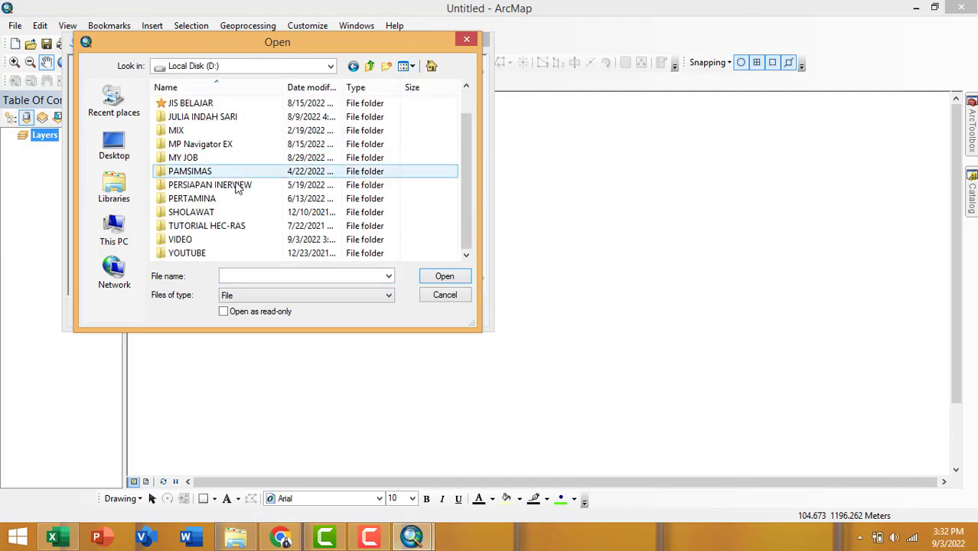
pyautogui.doubleClick(207, 241)
pyautogui.doubleClick(191, 145)
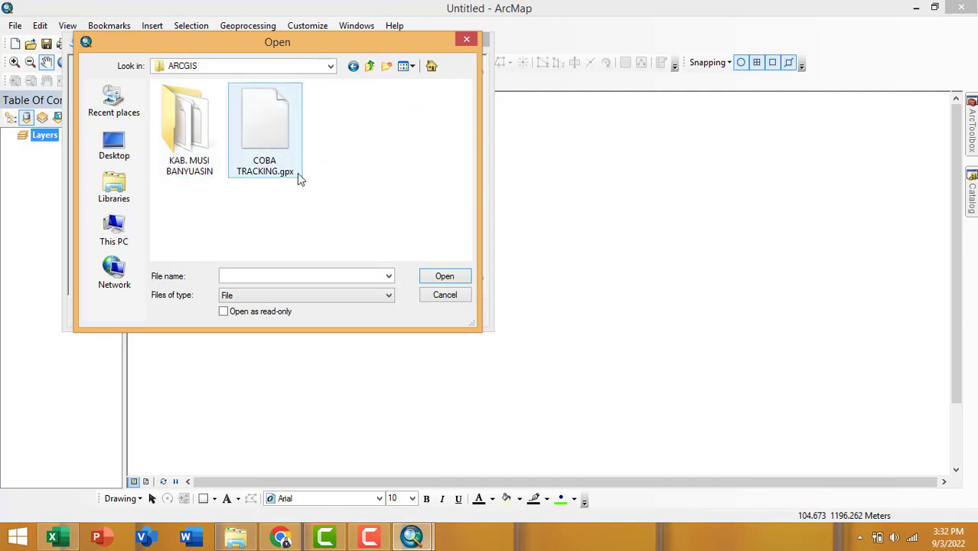
pyautogui.click(276, 146)
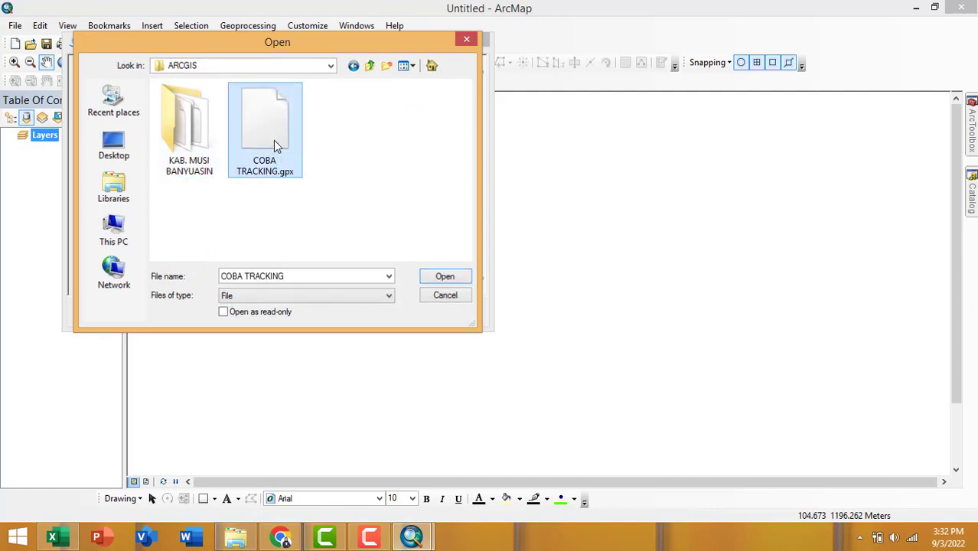
pyautogui.doubleClick(274, 143)
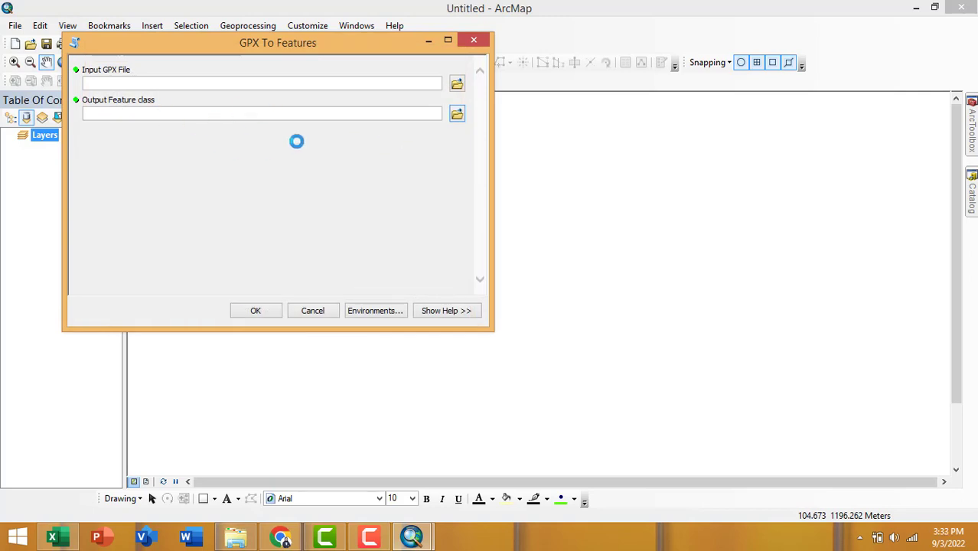
pyautogui.click(256, 312)
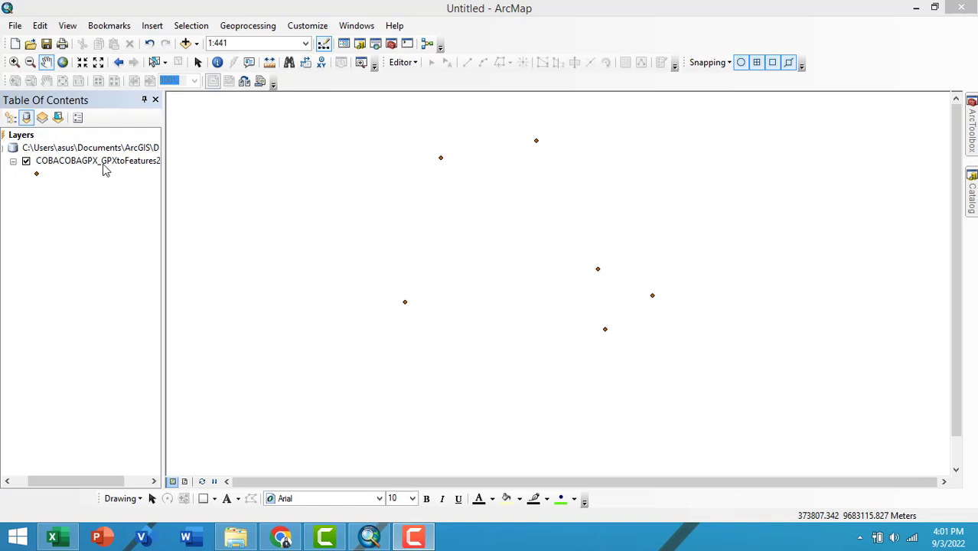
# Step: Rename the converted GPX point layer as Hasil GPS
pyautogui.click(101, 164)
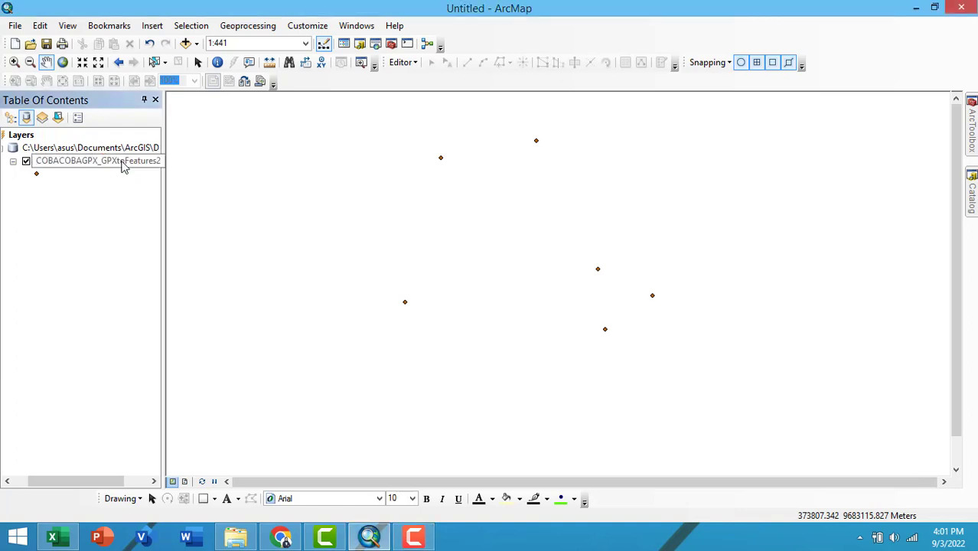
pyautogui.click(122, 166)
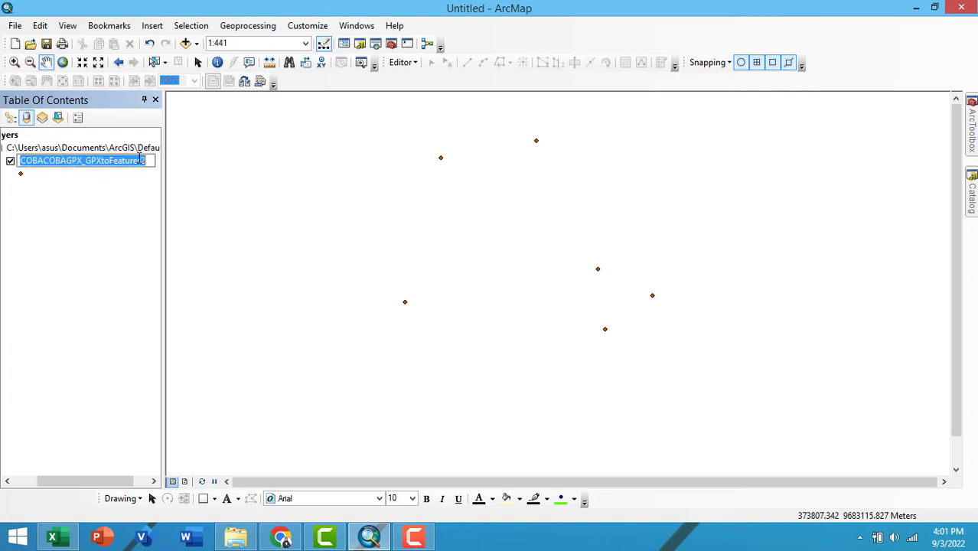
pyautogui.press('BackSpace')
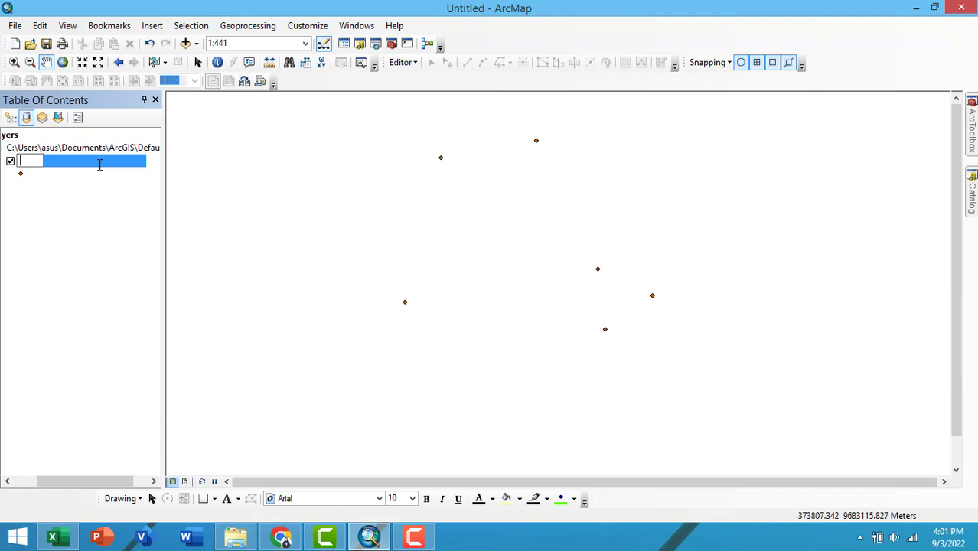
pyautogui.write('Hasil GPS')
pyautogui.press('Return')
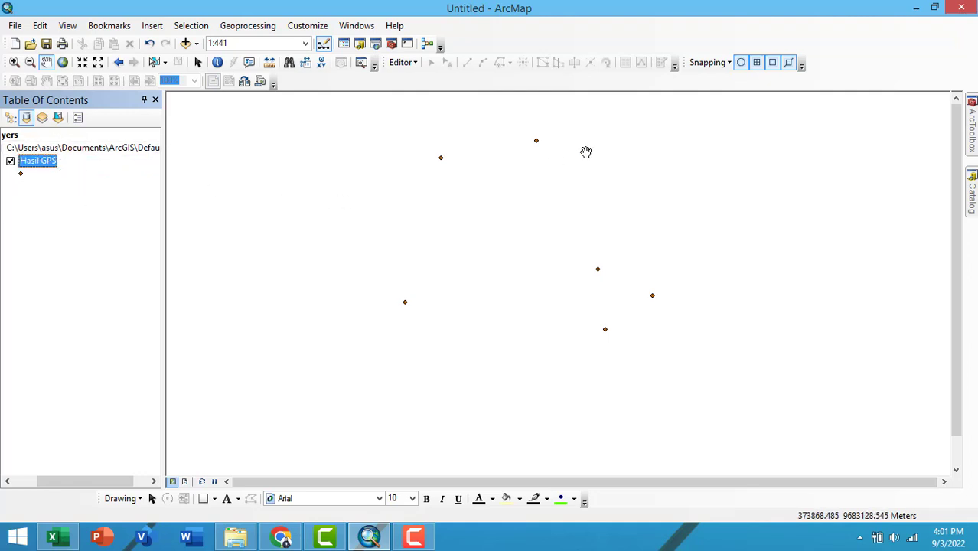
# Step: Change the Hasil GPS point symbol to magenta with a size of 11
pyautogui.click(22, 178)
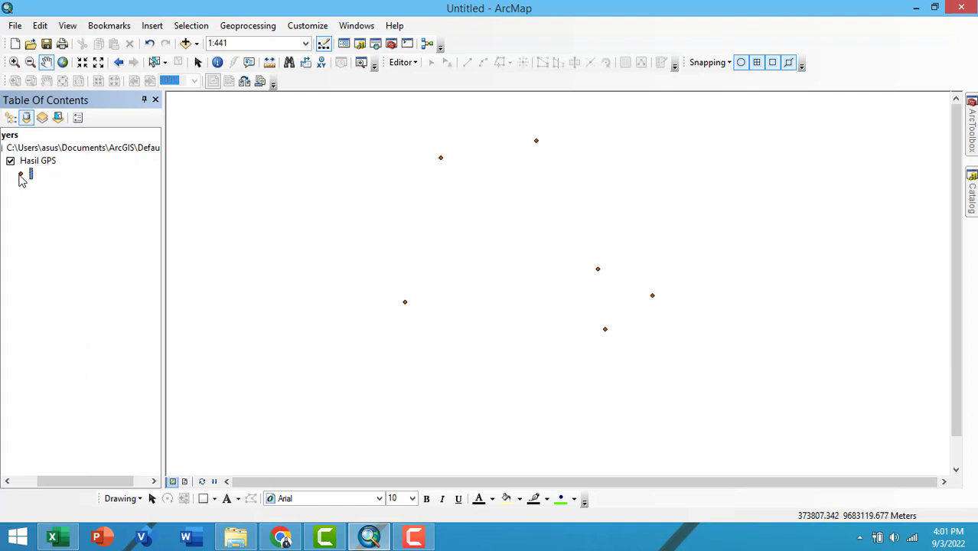
pyautogui.click(23, 176)
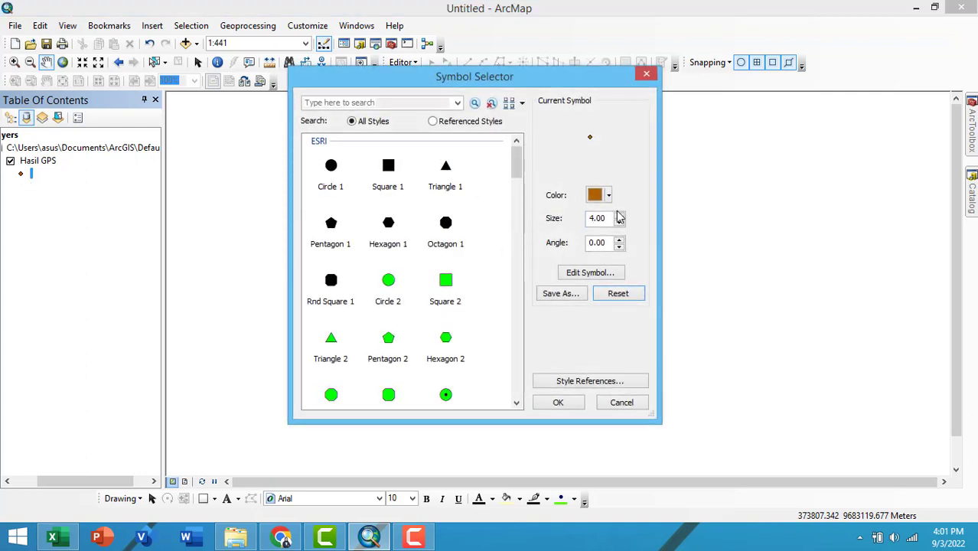
pyautogui.click(597, 196)
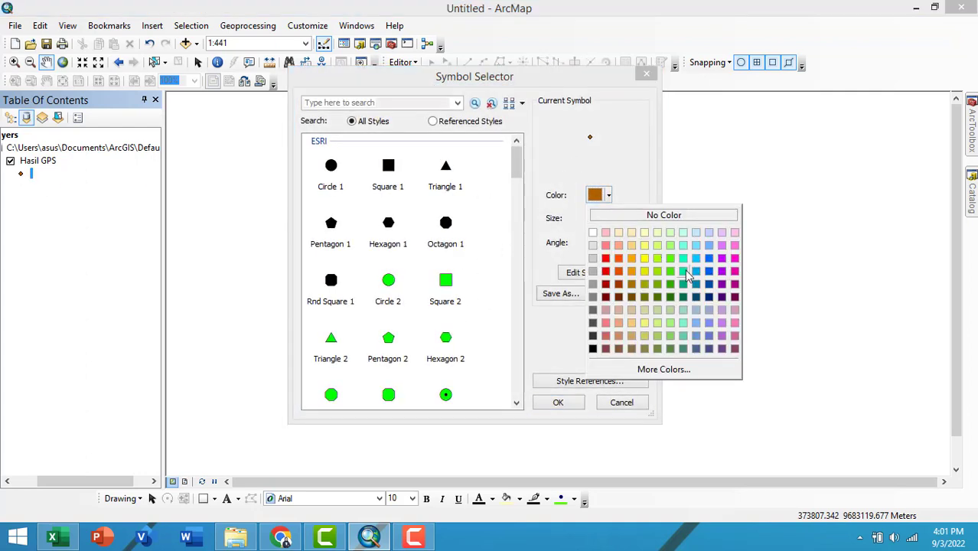
pyautogui.click(736, 266)
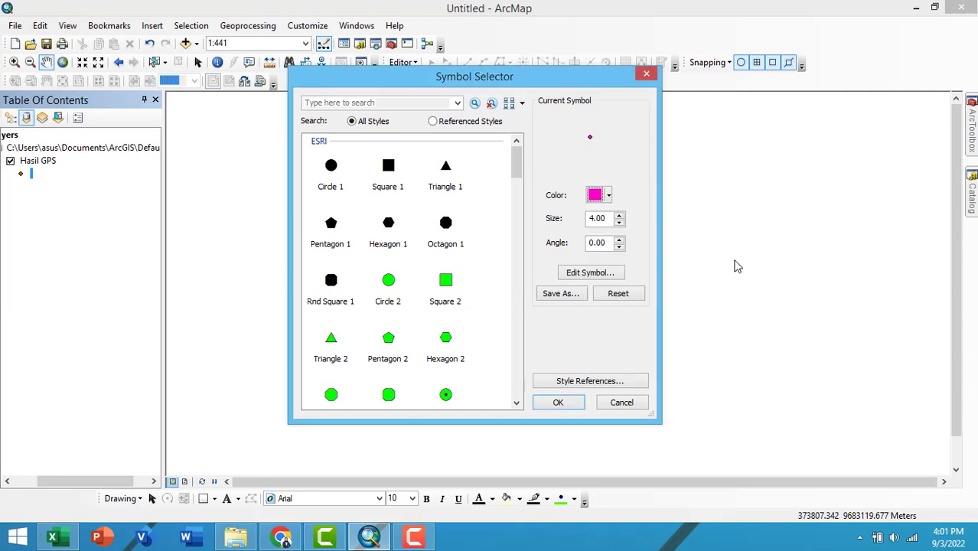
pyautogui.doubleClick(601, 219)
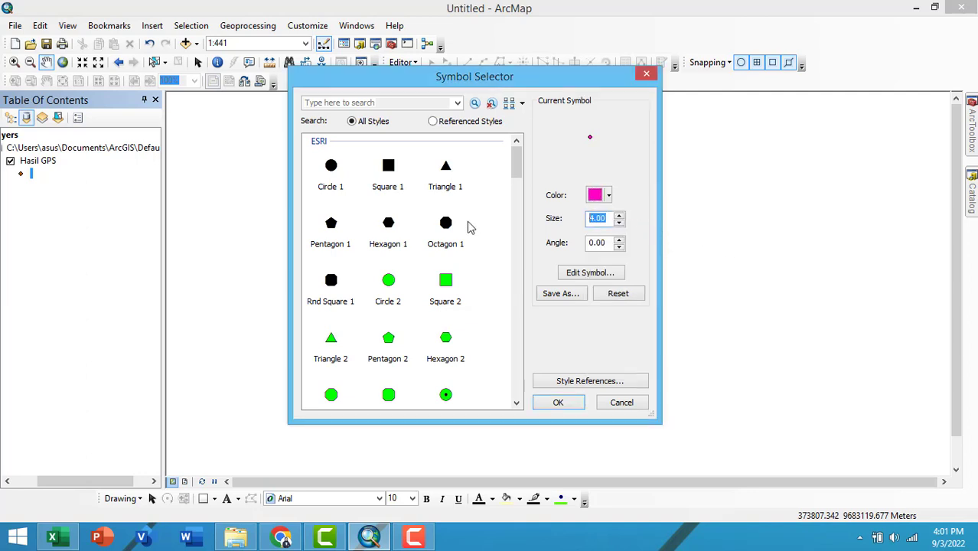
pyautogui.write('111')
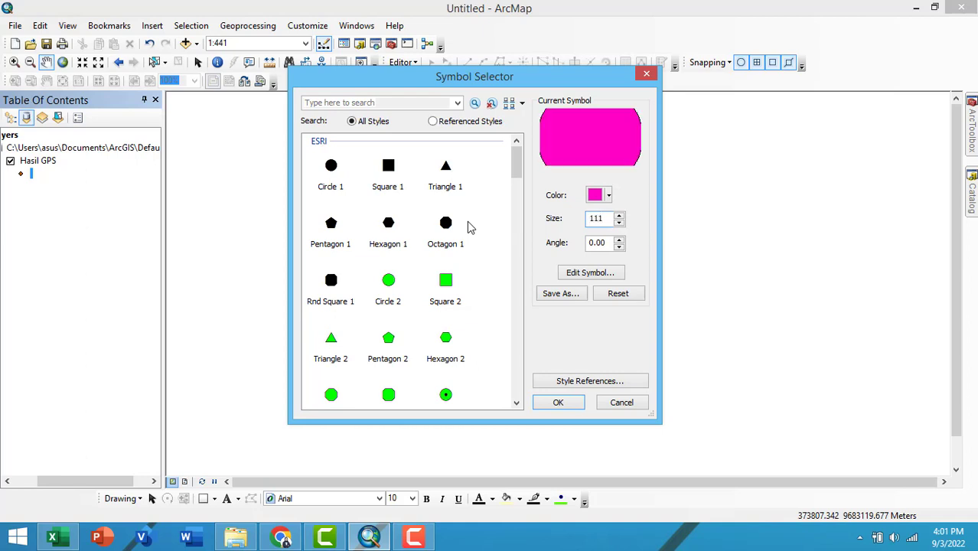
pyautogui.press('BackSpace')
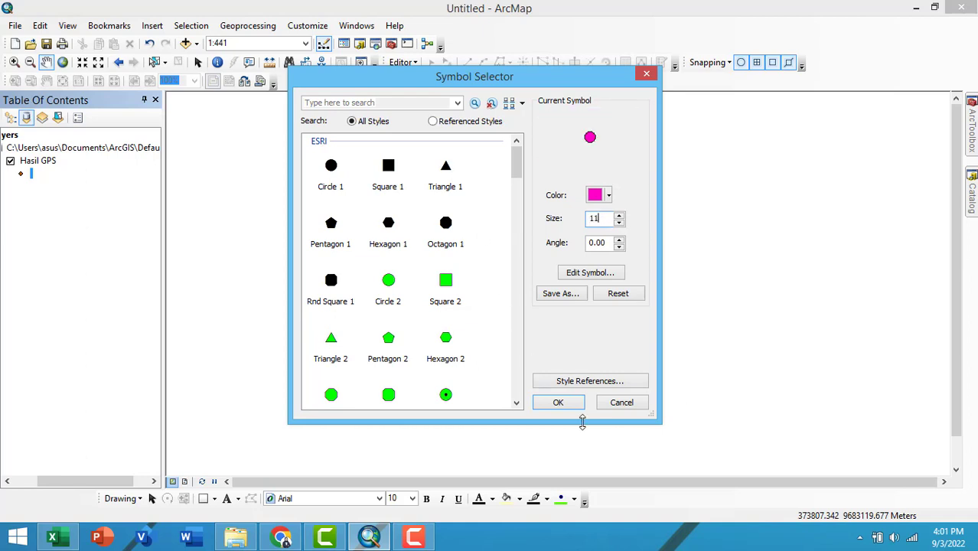
pyautogui.click(559, 402)
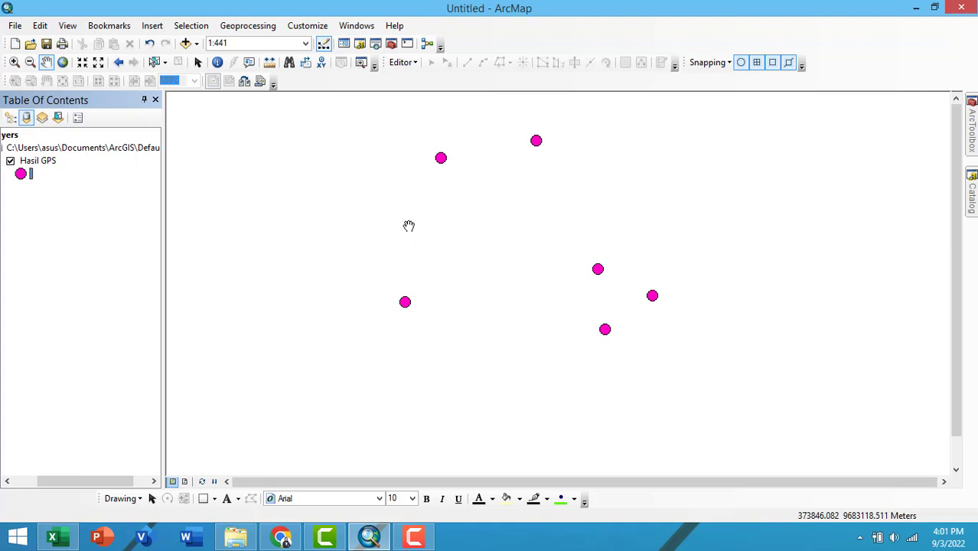
# Step: Add the Imagery basemap beneath the GPS points
pyautogui.click(197, 44)
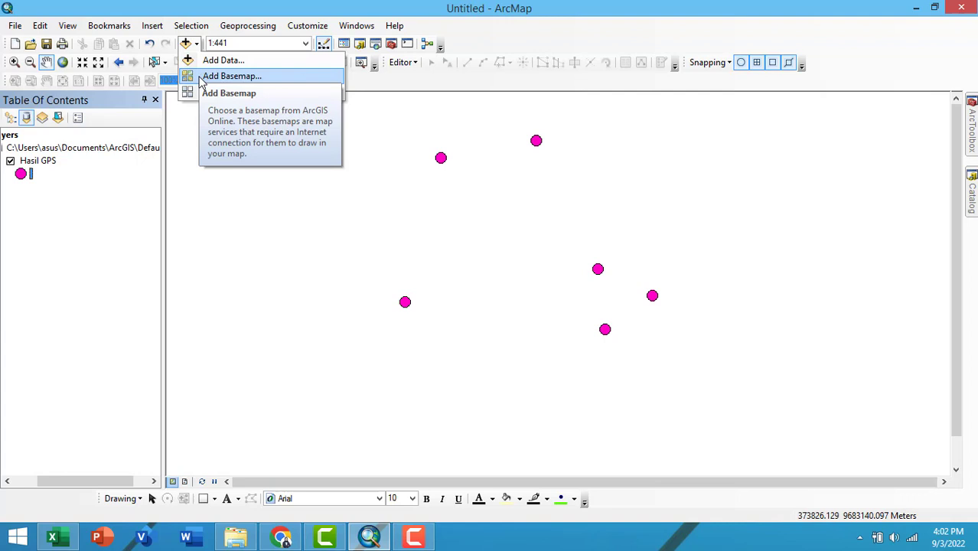
pyautogui.click(200, 79)
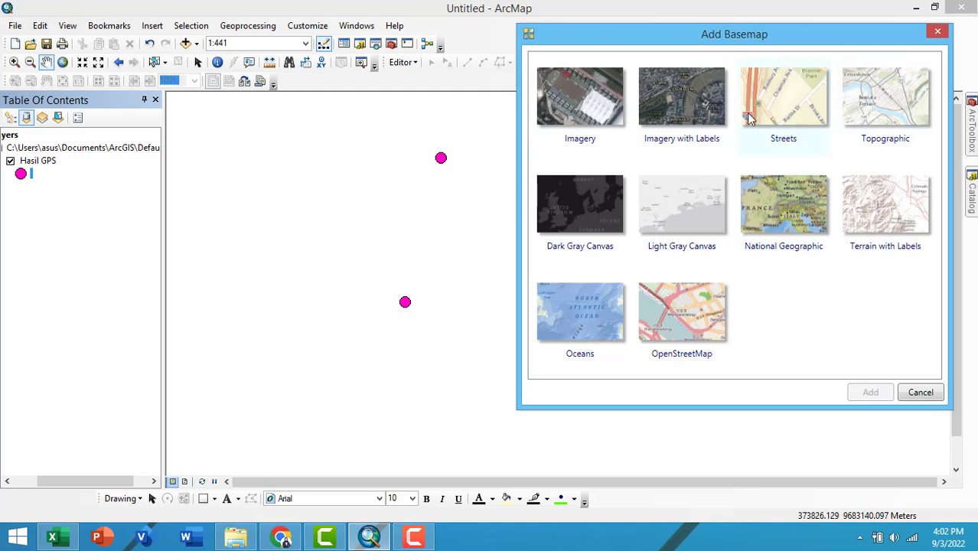
pyautogui.doubleClick(585, 104)
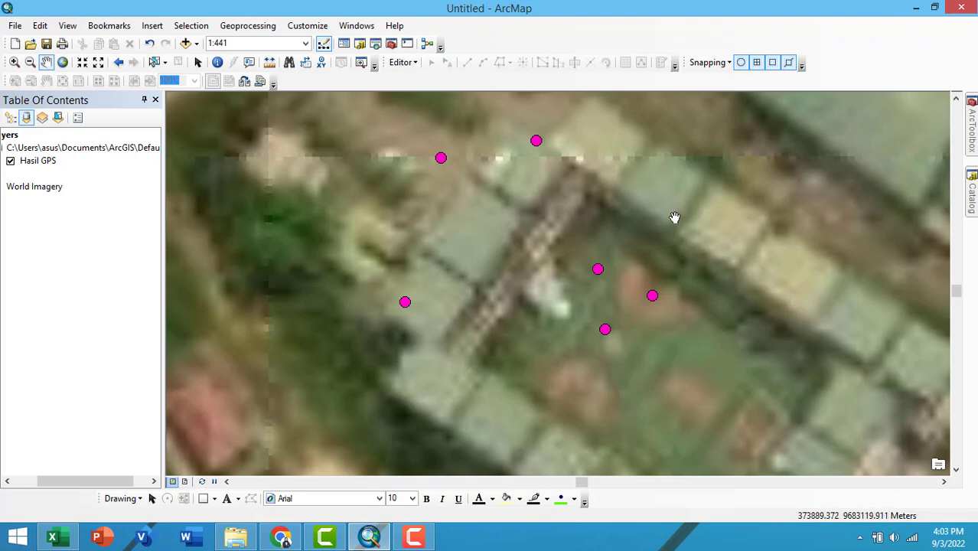
pyautogui.moveTo(674, 218); pyautogui.dragTo(672, 215)
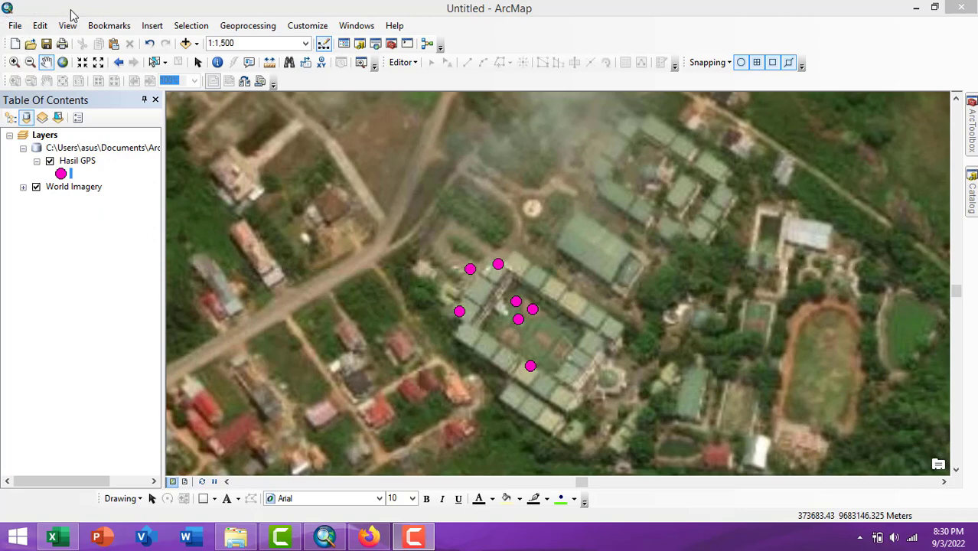
# Step: Set up the page for A4 paper in landscape orientation, keeping the Canon MP280 series printer
pyautogui.click(16, 28)
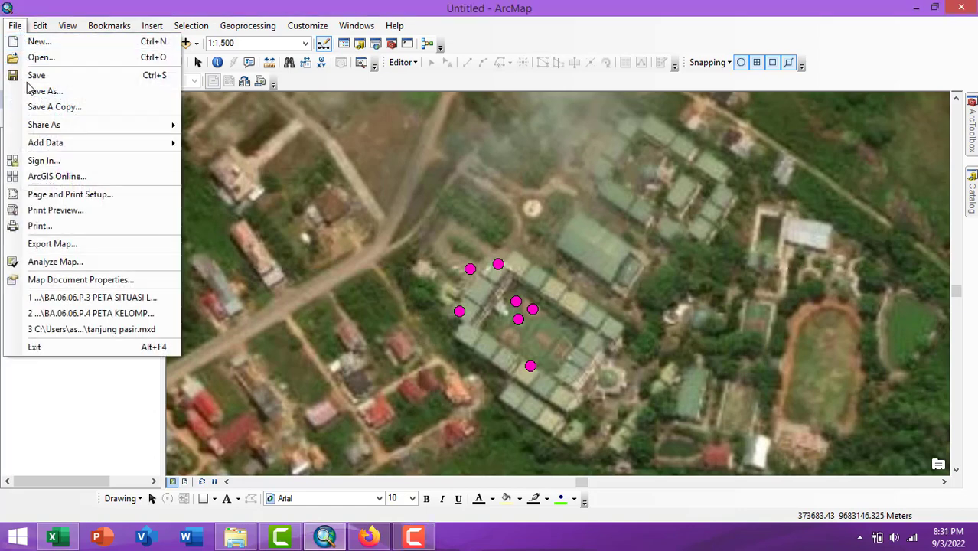
pyautogui.click(71, 199)
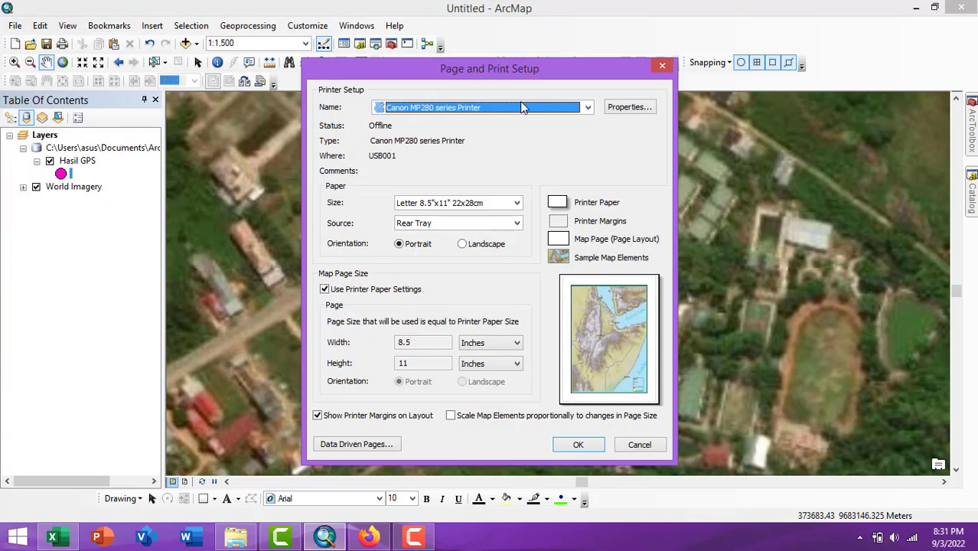
pyautogui.moveTo(493, 74); pyautogui.dragTo(359, 67)
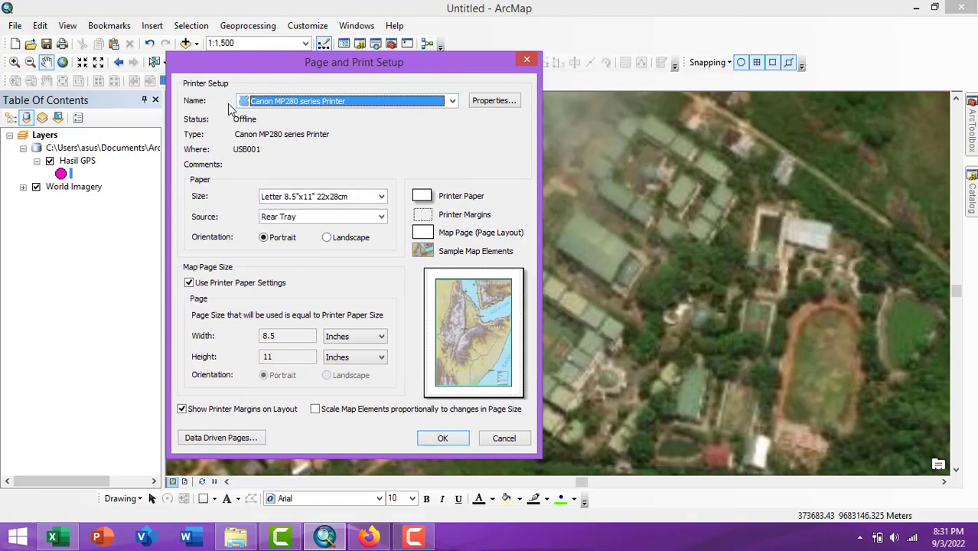
pyautogui.click(277, 108)
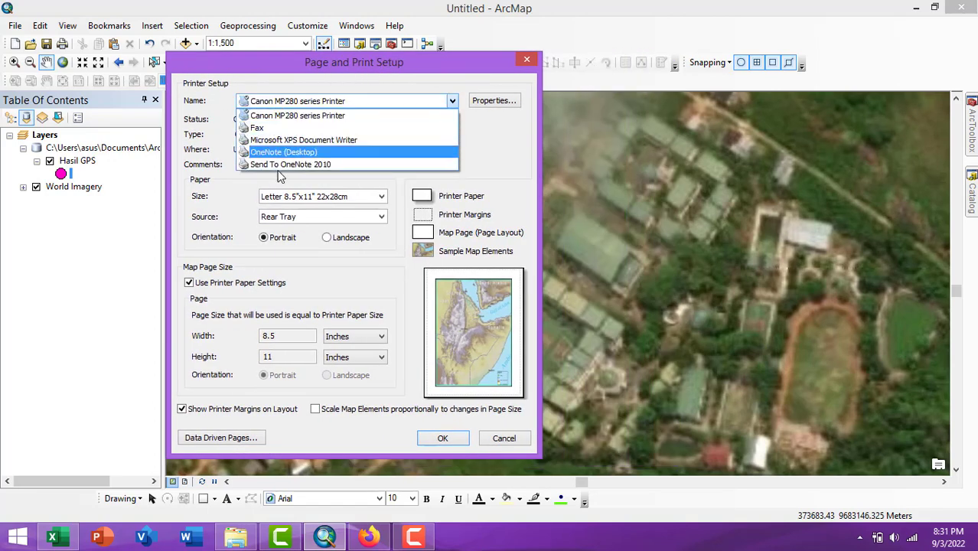
pyautogui.click(320, 104)
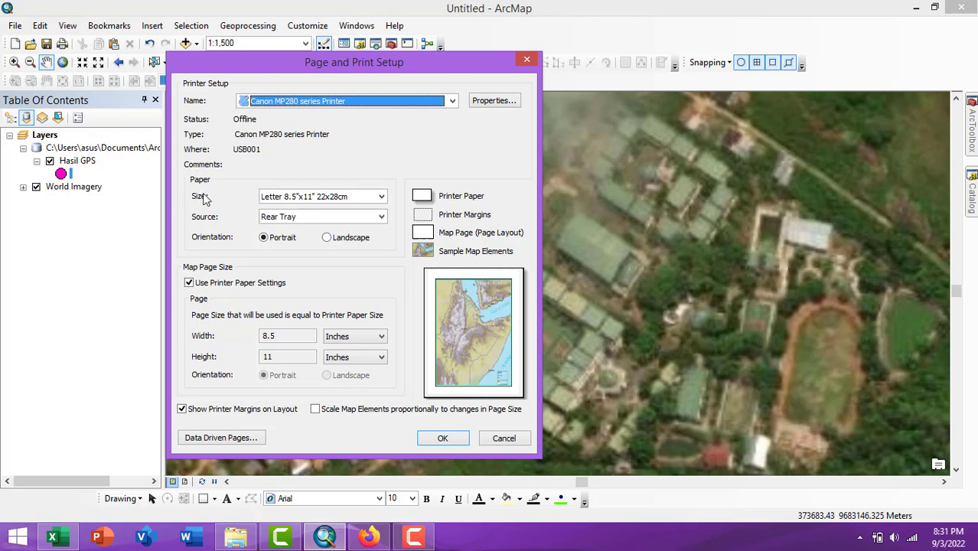
pyautogui.click(307, 198)
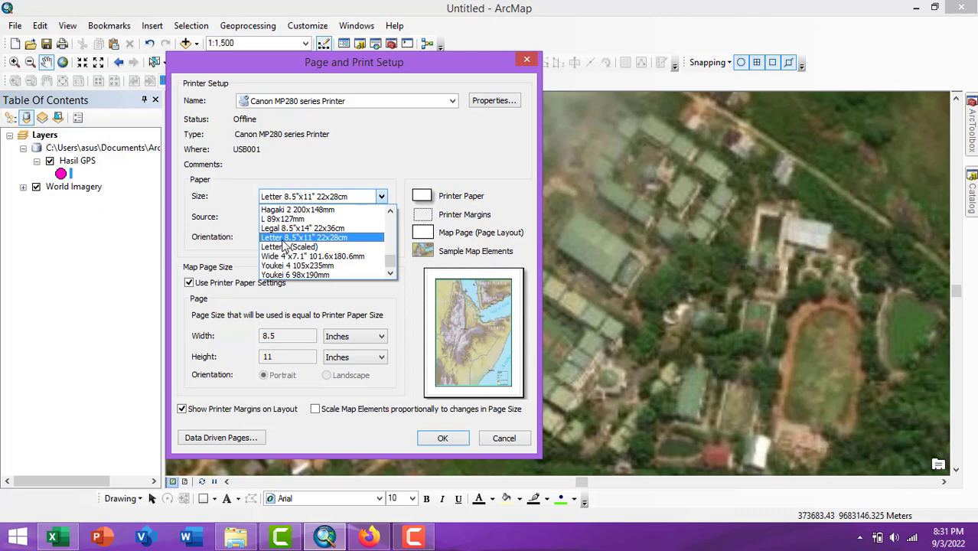
pyautogui.scroll(4, 339, 244)
pyautogui.scroll(1, 339, 243)
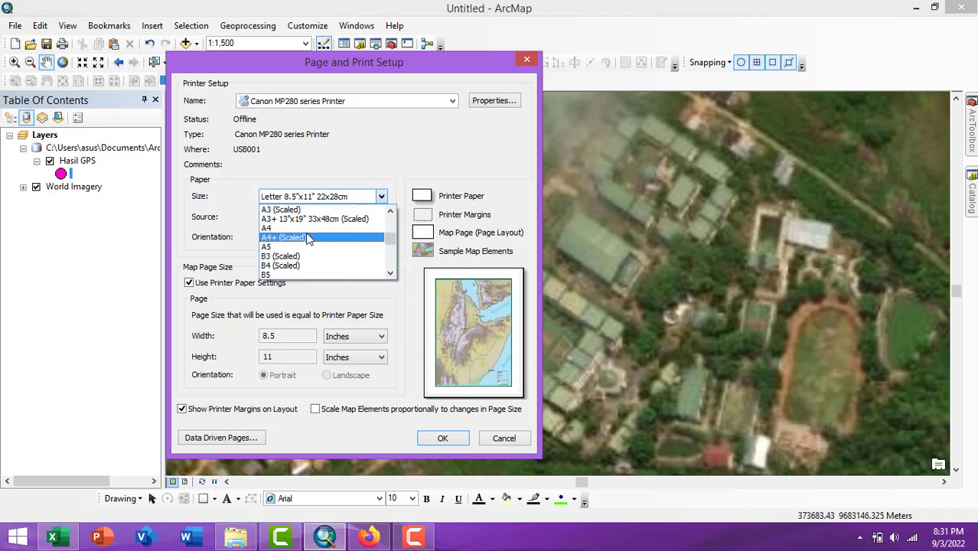
pyautogui.click(305, 225)
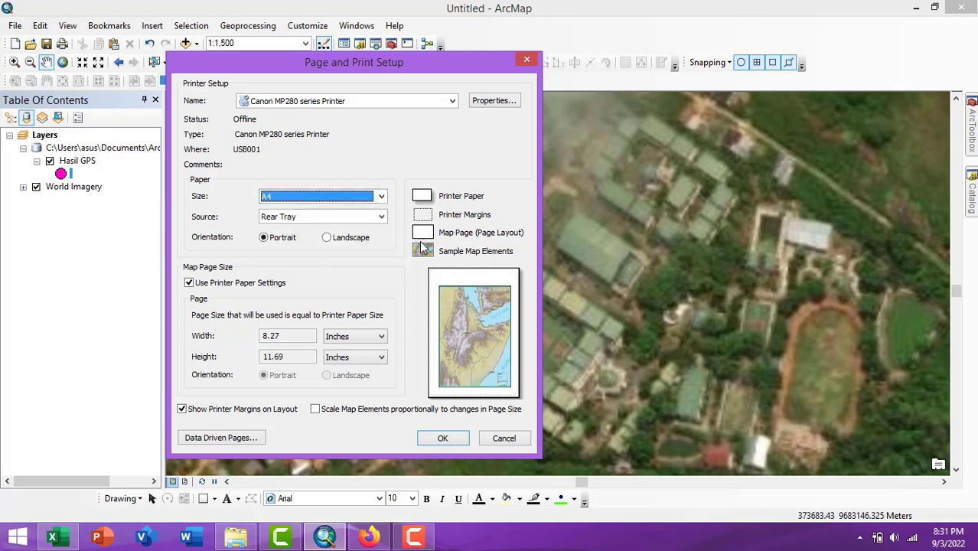
pyautogui.click(327, 239)
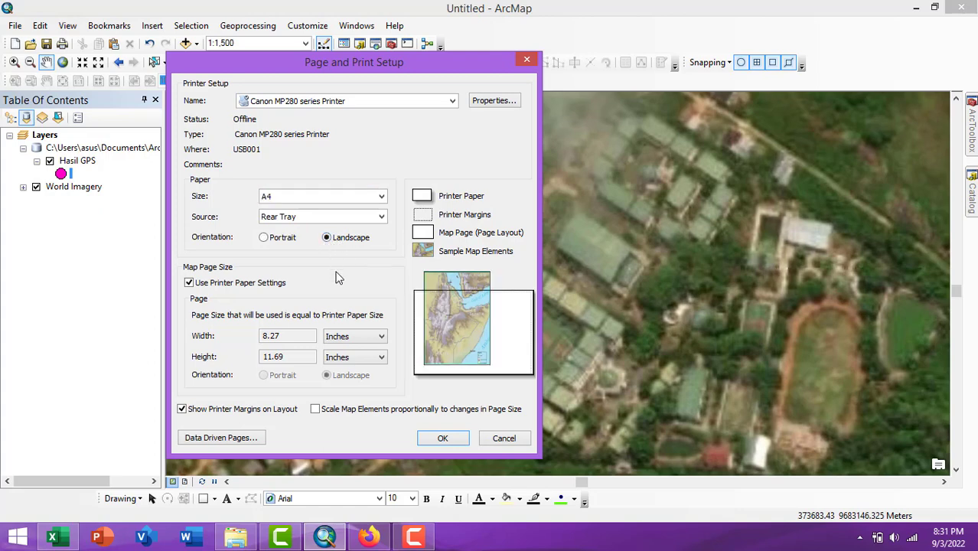
pyautogui.click(444, 439)
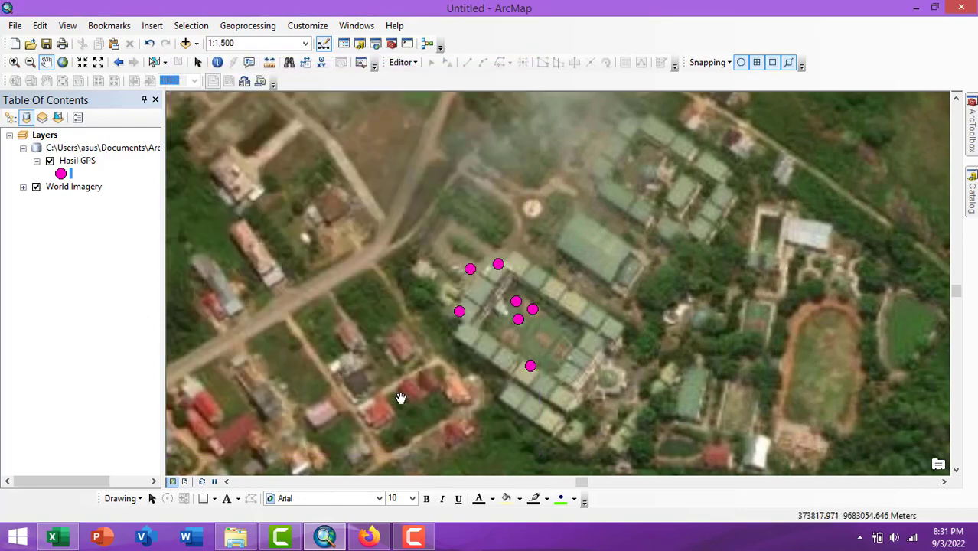
# Step: Switch the map from Data View to Layout View
pyautogui.click(67, 25)
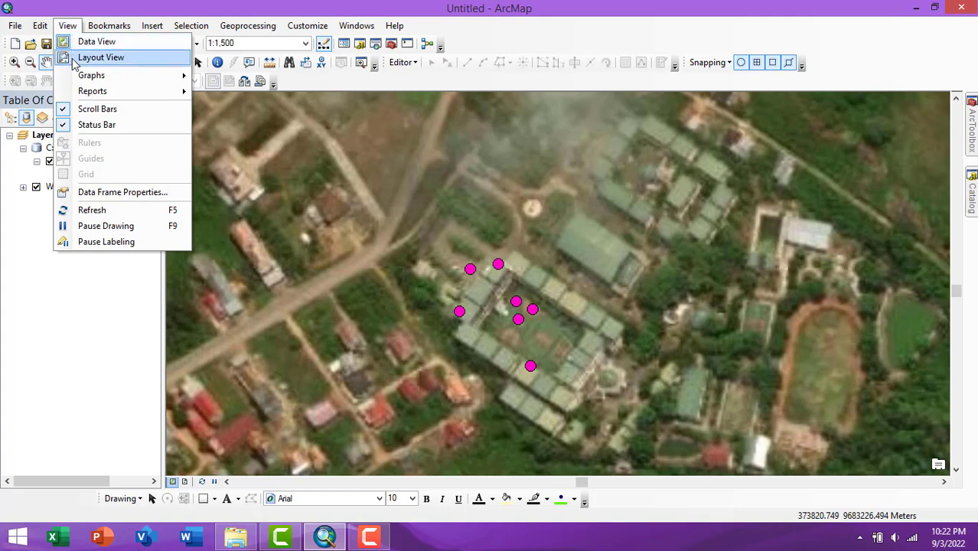
pyautogui.click(84, 57)
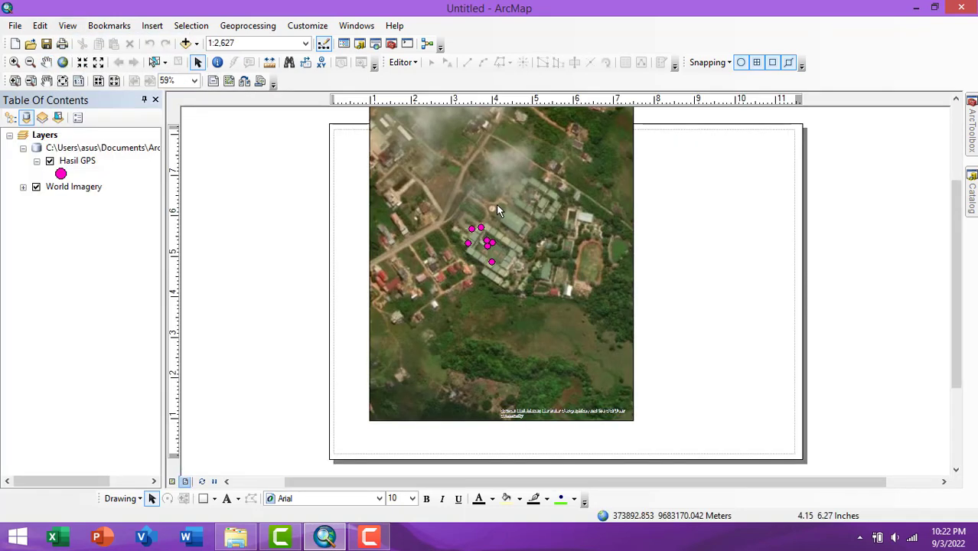
pyautogui.click(173, 483)
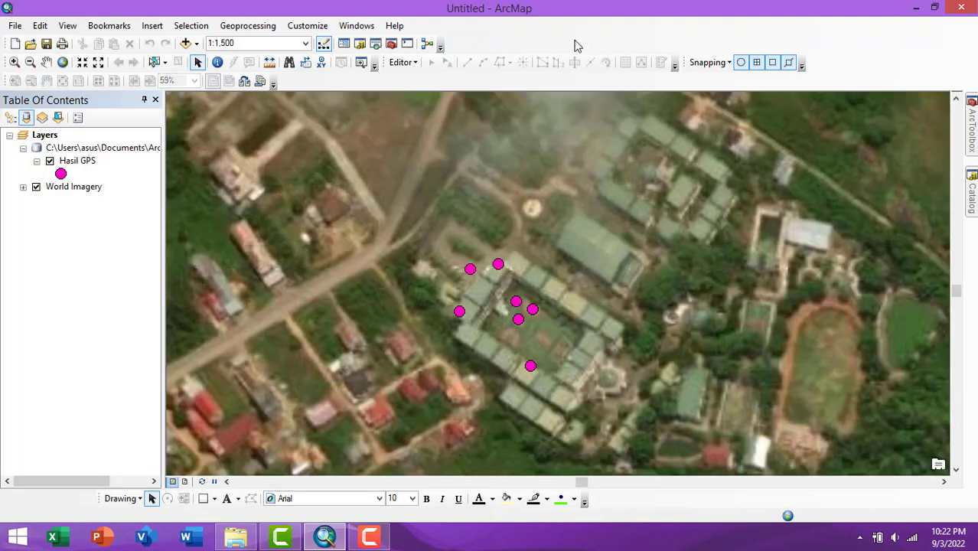
pyautogui.click(184, 483)
# Step: Resize the data frame to about 6 by 8 inches and fit it within the margins on the page's left half
pyautogui.click(573, 194)
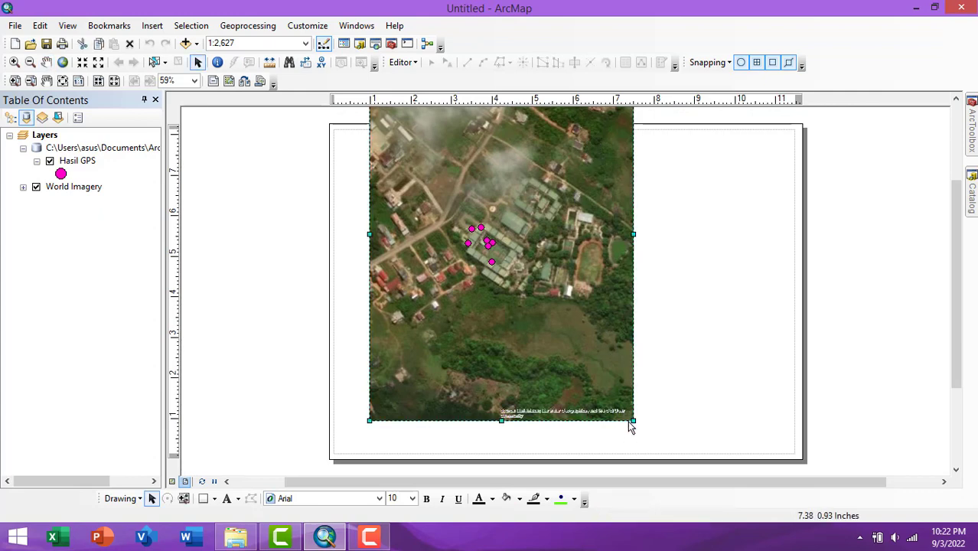
pyautogui.moveTo(632, 420); pyautogui.dragTo(614, 375)
pyautogui.moveTo(591, 346); pyautogui.dragTo(556, 425)
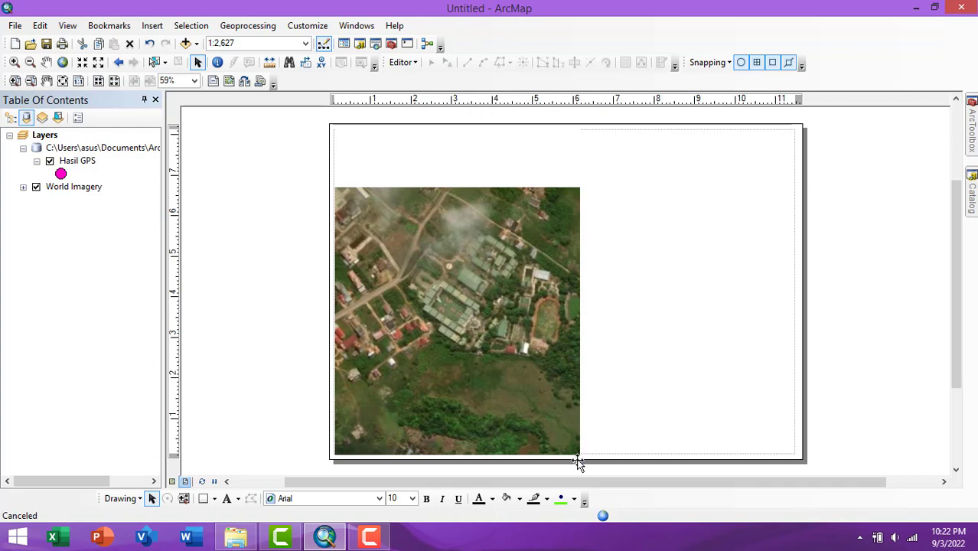
pyautogui.click(538, 211)
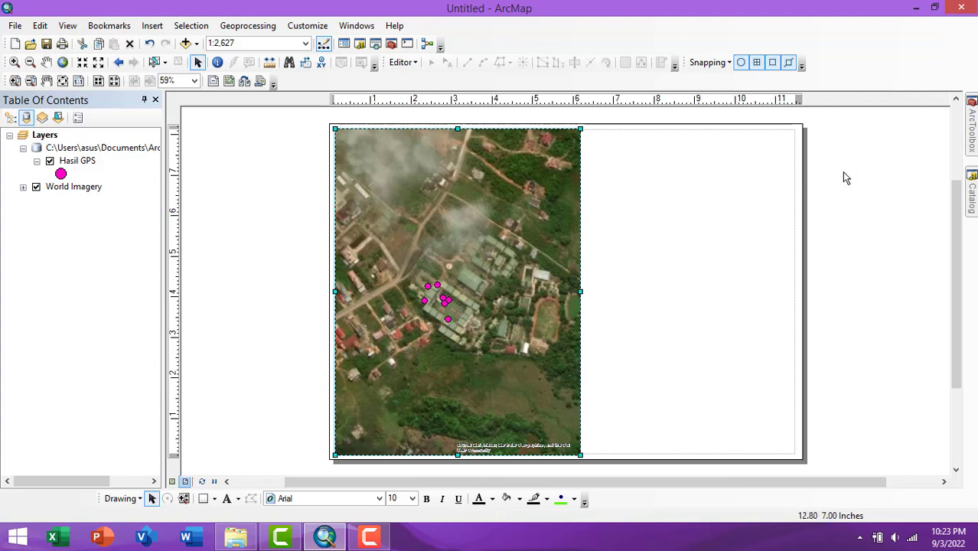
# Step: Insert the text PETA HASIL TRACKING GPS into the layout
pyautogui.click(155, 28)
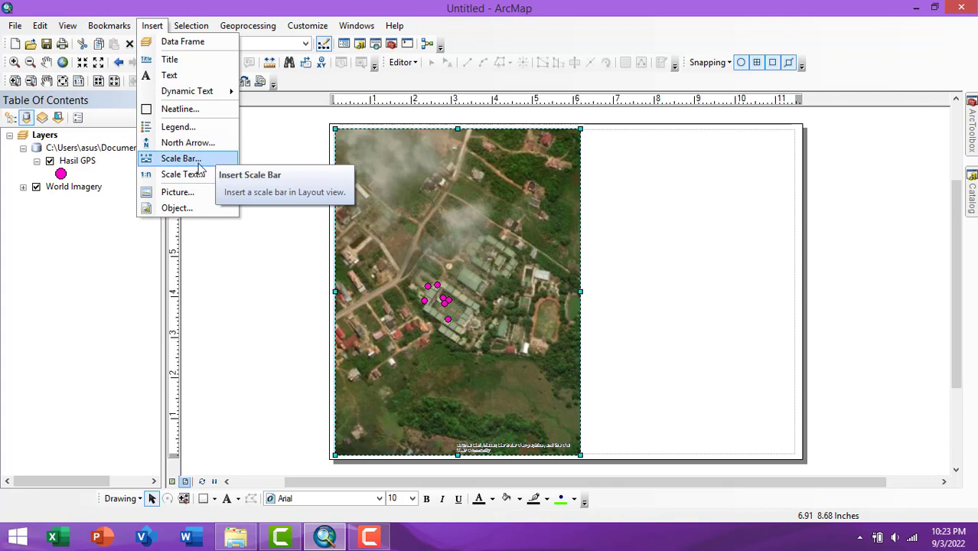
pyautogui.click(169, 76)
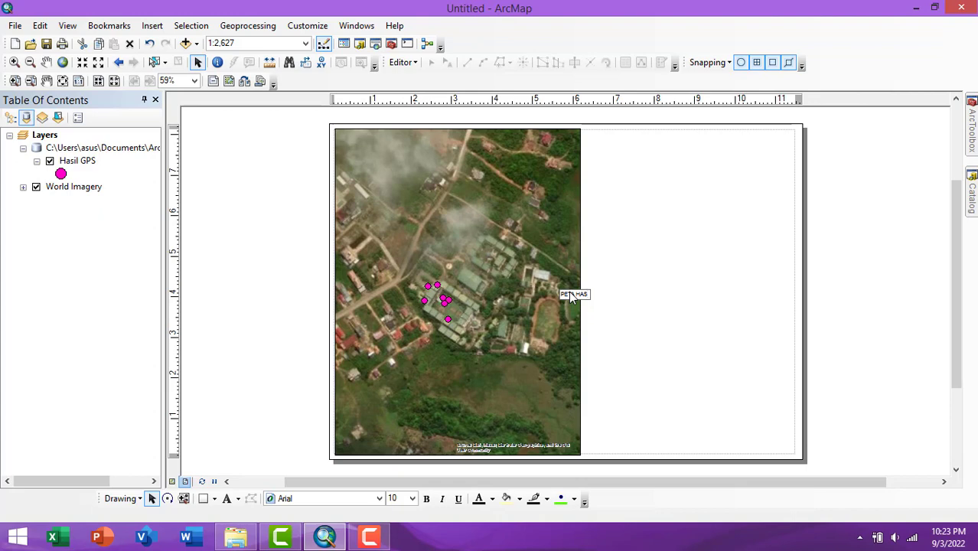
pyautogui.write('IL TRACKING GPS')
pyautogui.press('Escape')
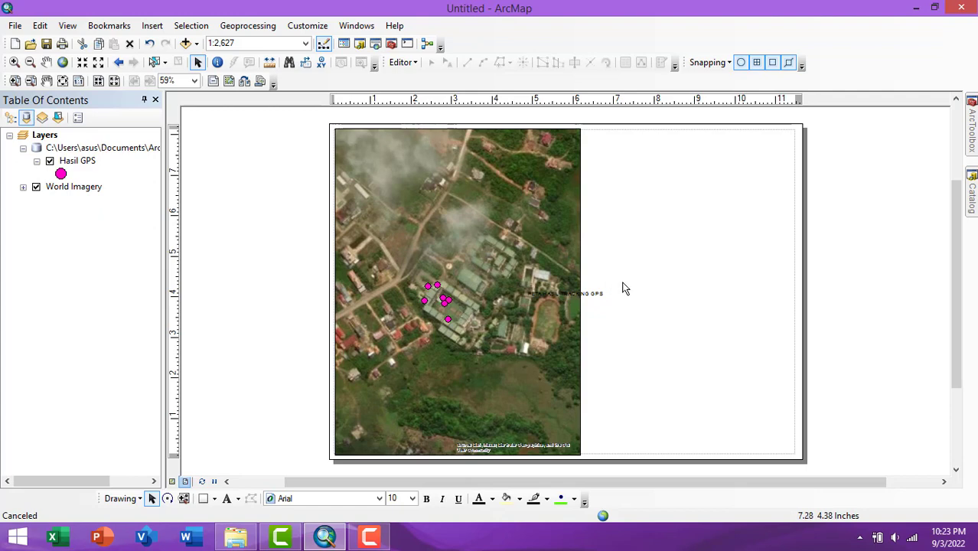
# Step: Move the PETA HASIL TRACKING GPS text to the top of the page's blank right half
pyautogui.moveTo(594, 291); pyautogui.dragTo(712, 142)
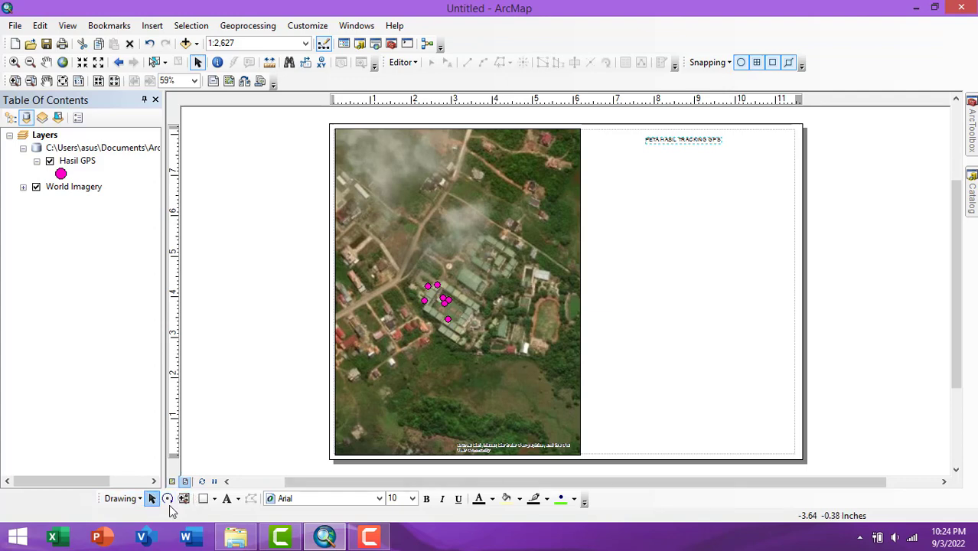
pyautogui.rightClick(538, 39)
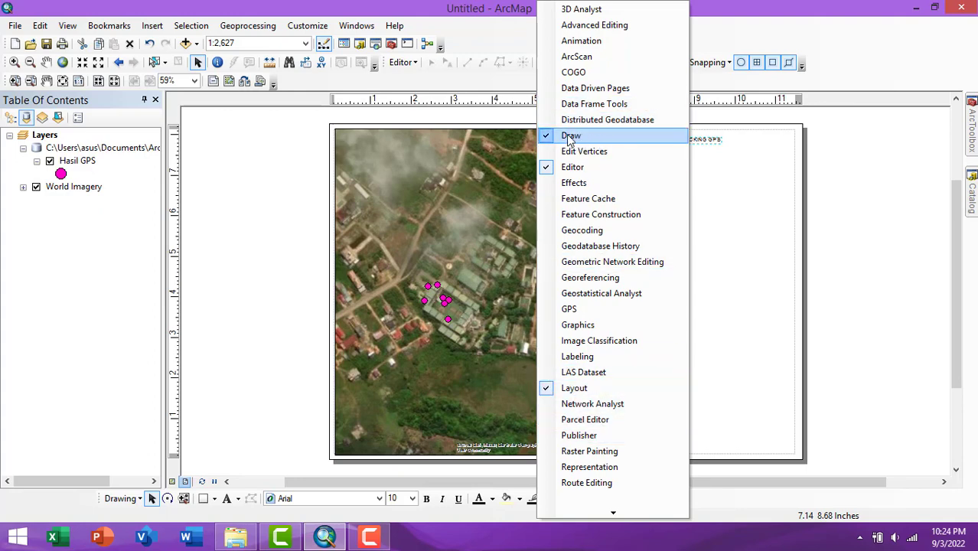
pyautogui.click(476, 40)
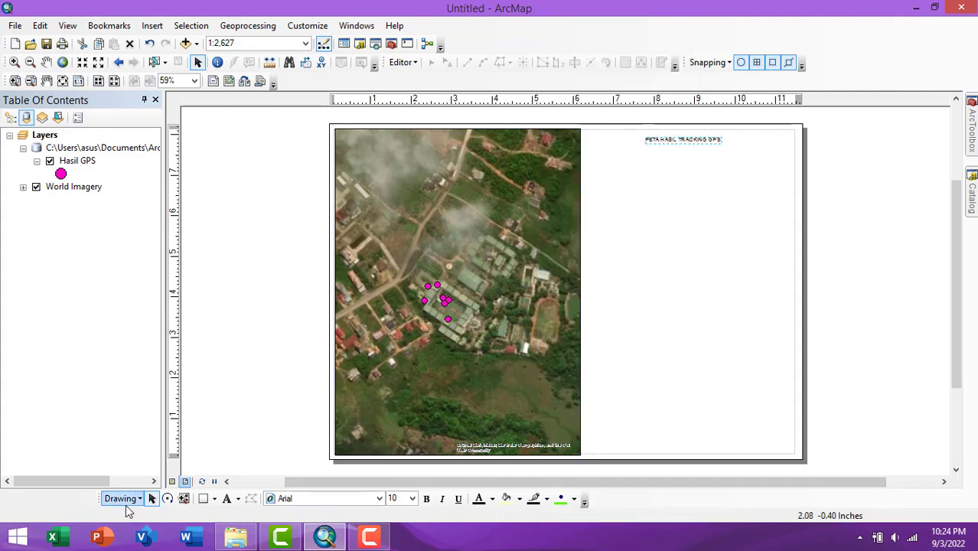
# Step: Set the font of the PETA HASIL TRACKING GPS text to Times New Roman
pyautogui.click(695, 144)
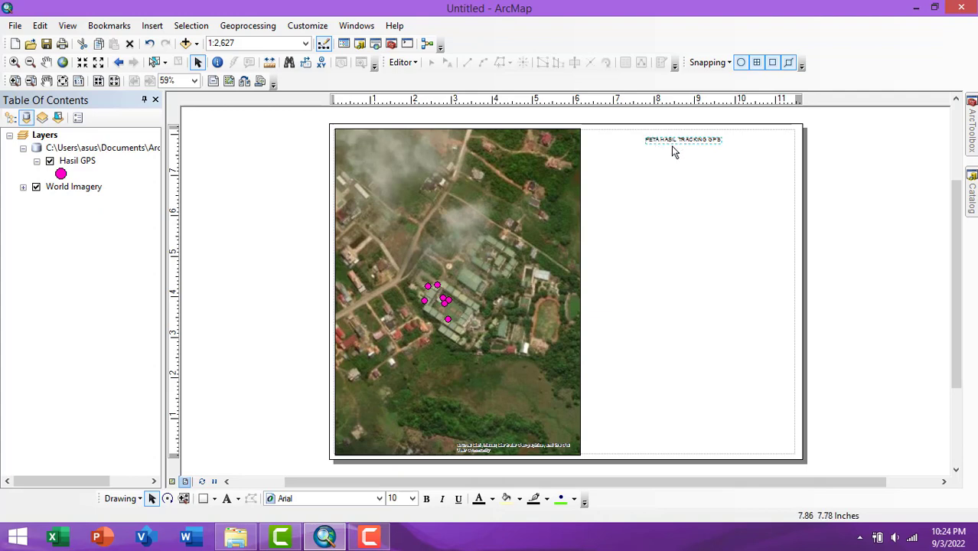
pyautogui.click(379, 498)
pyautogui.scroll(-4, 349, 413)
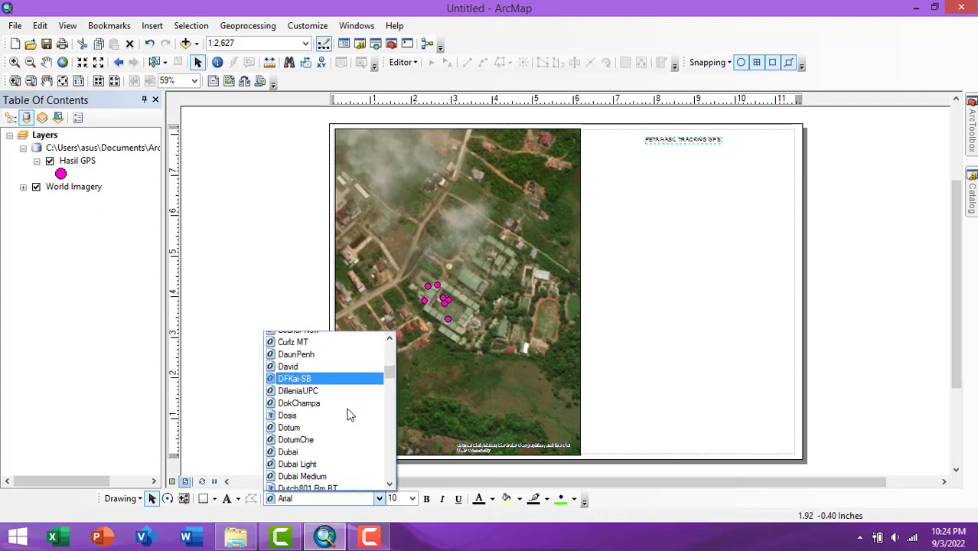
pyautogui.scroll(-20, 347, 405)
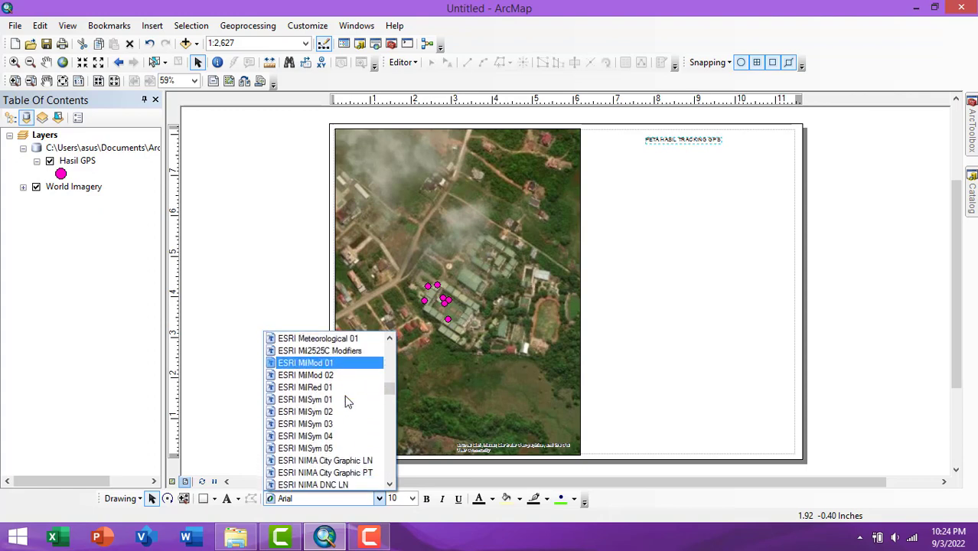
pyautogui.scroll(-20, 348, 402)
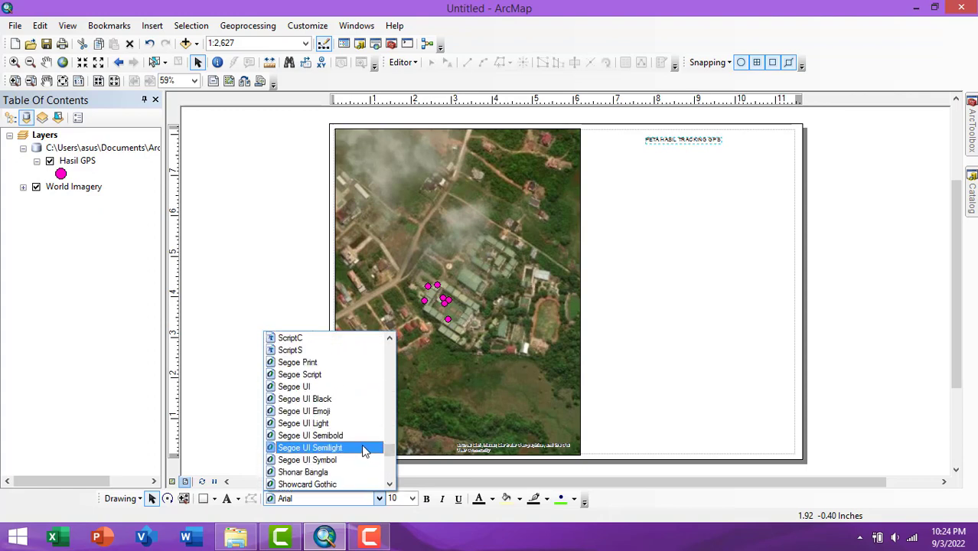
pyautogui.scroll(-12, 389, 464)
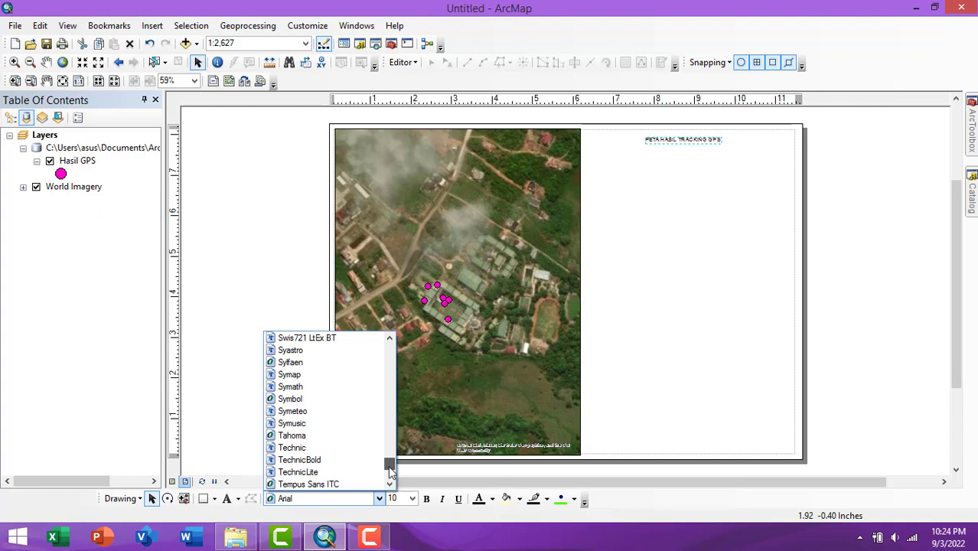
pyautogui.click(354, 432)
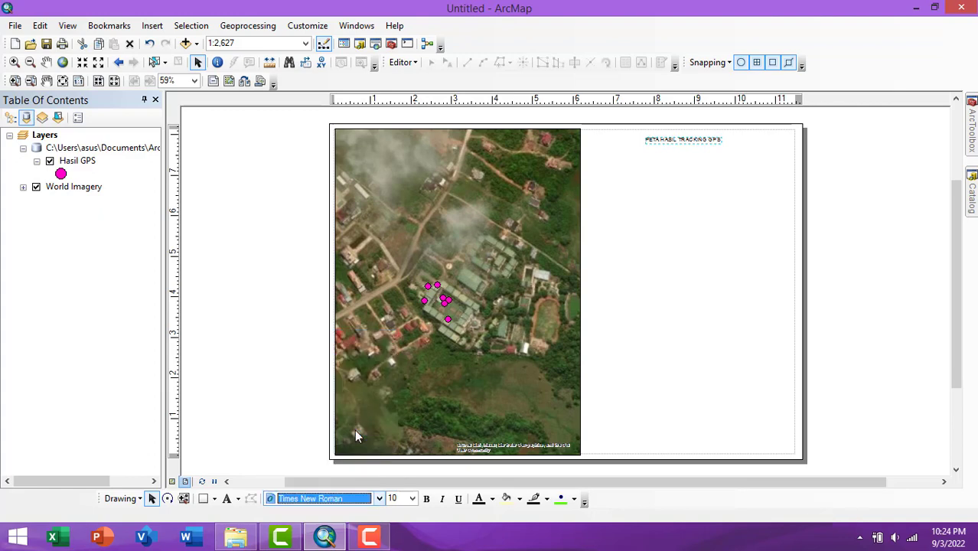
# Step: Set the title text's size to 22 and make it bold
pyautogui.click(413, 499)
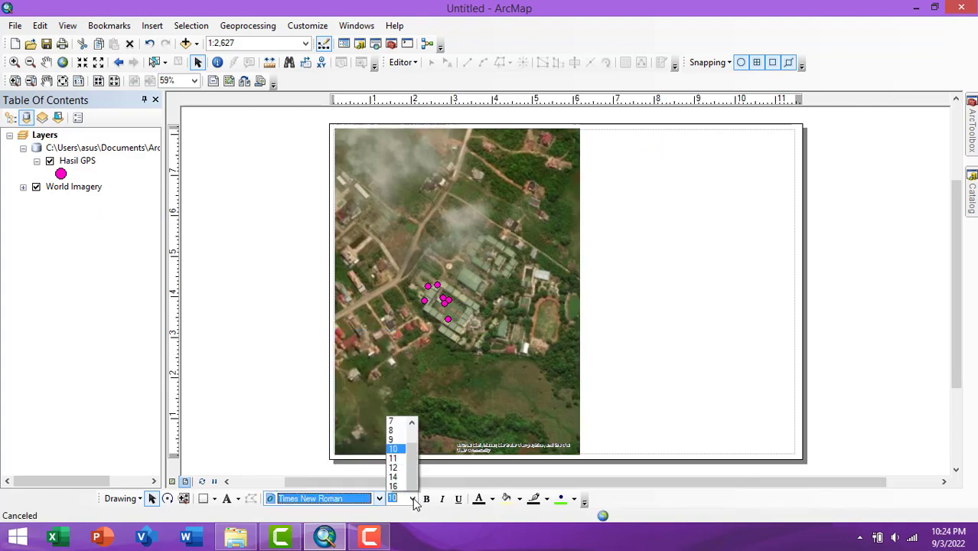
pyautogui.click(395, 392)
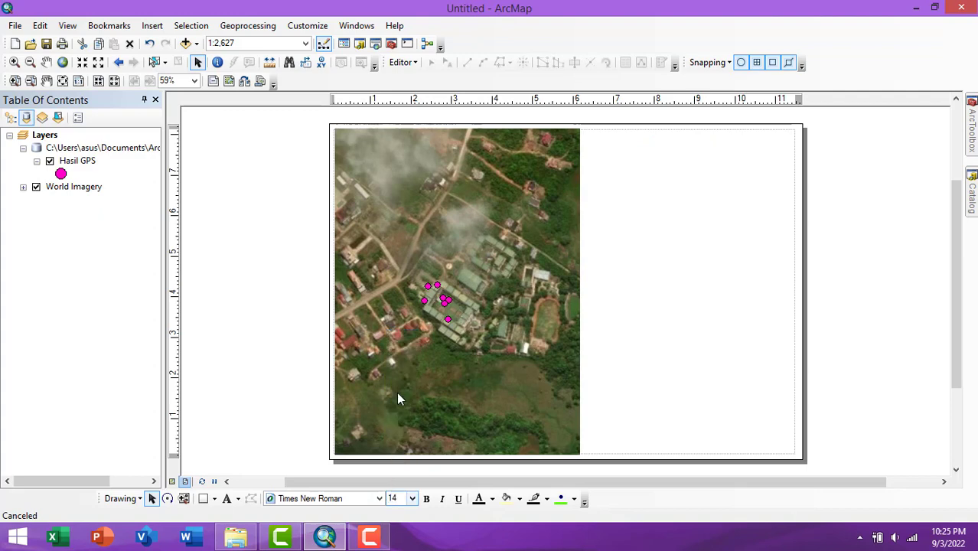
pyautogui.click(412, 499)
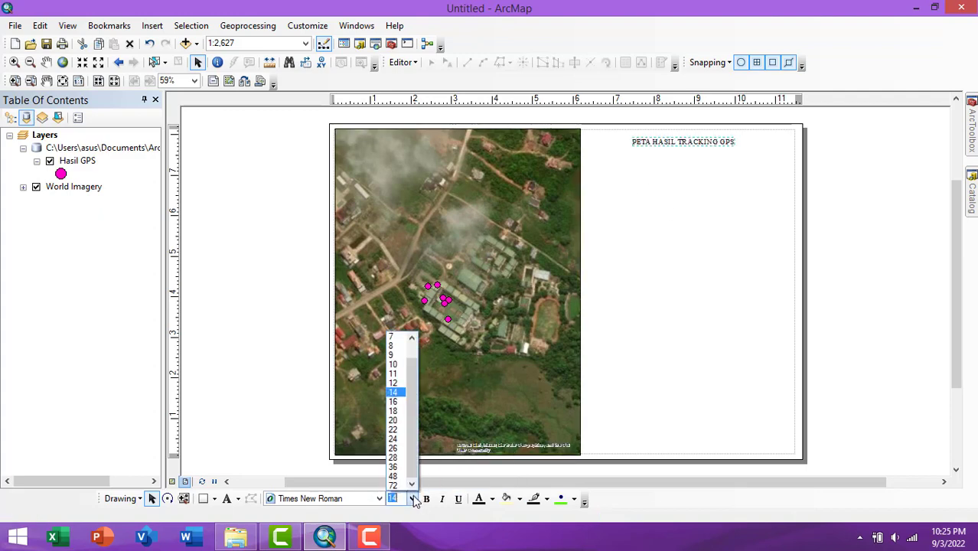
pyautogui.click(395, 421)
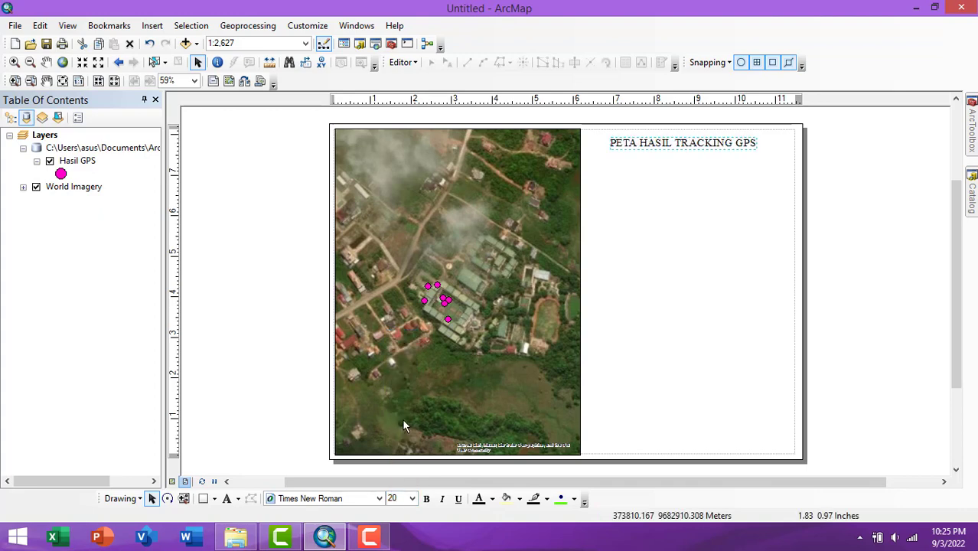
pyautogui.click(413, 499)
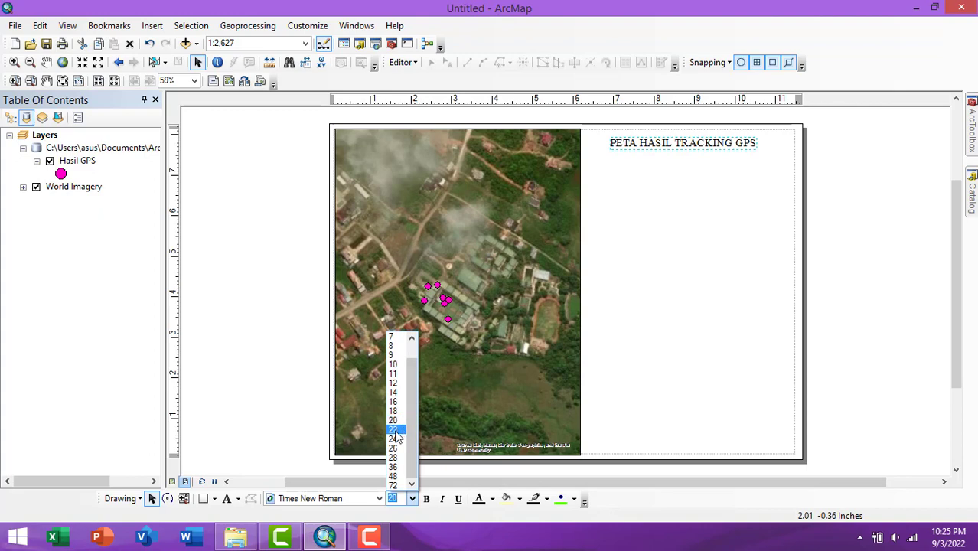
pyautogui.click(394, 430)
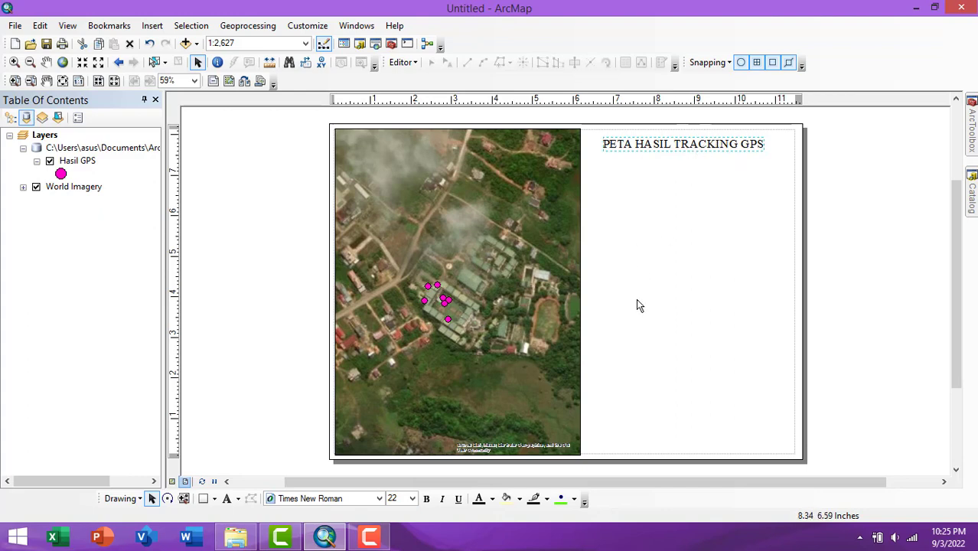
pyautogui.click(426, 499)
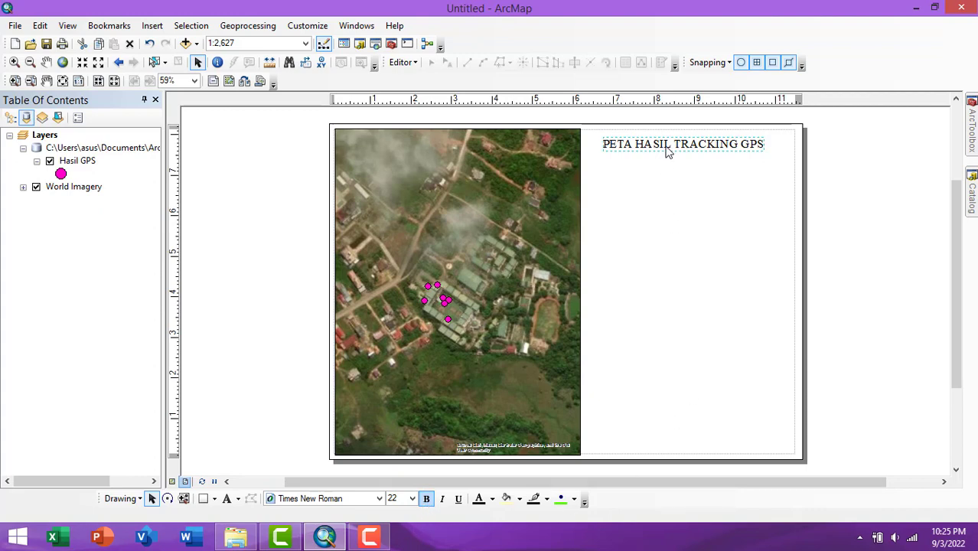
pyautogui.click(869, 207)
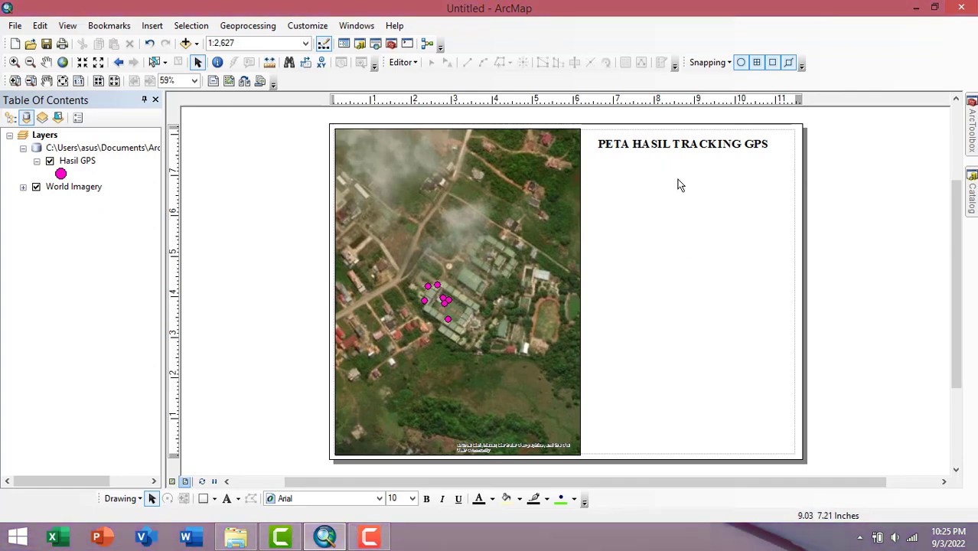
# Step: Insert the Universitas Sriwijaya logo picture from the ARCGIS folder inside VIDEO on drive D into the layout
pyautogui.click(160, 30)
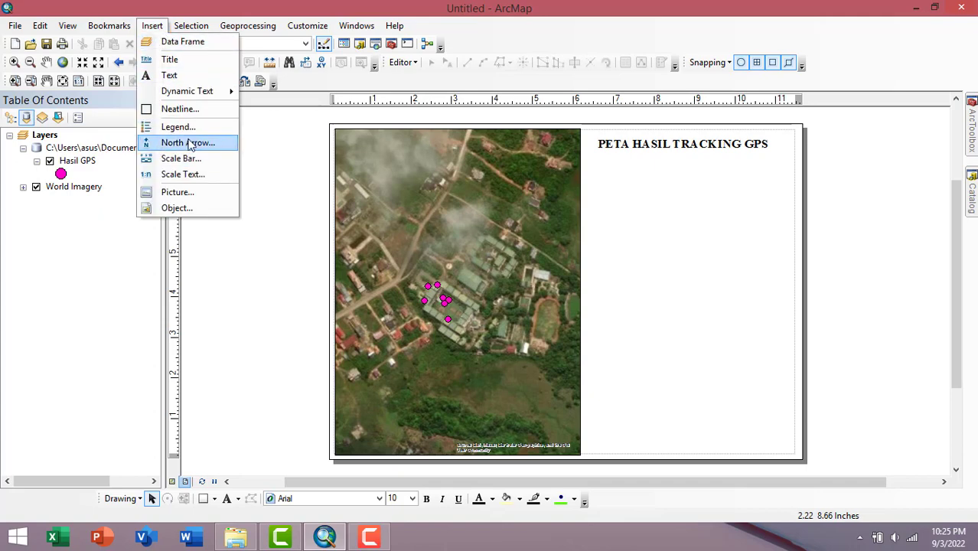
pyautogui.click(185, 194)
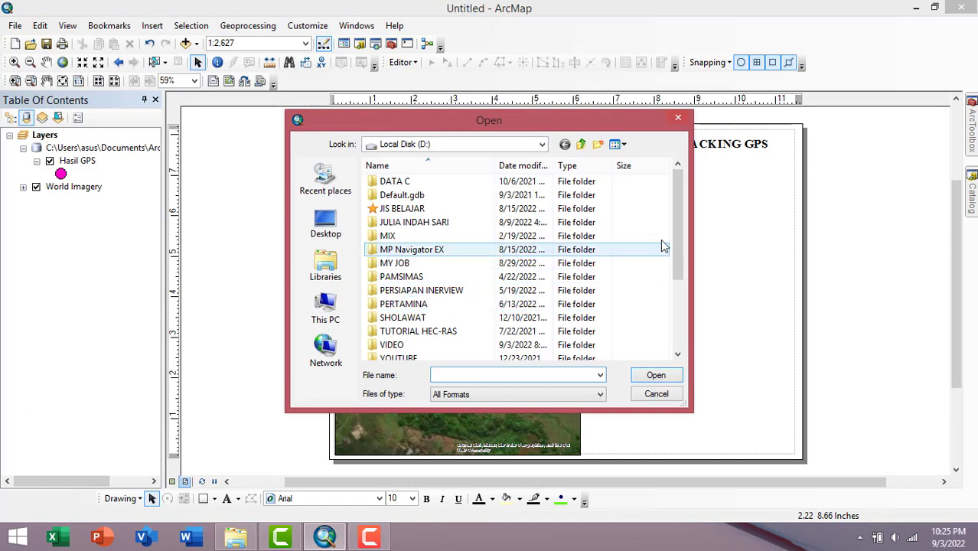
pyautogui.moveTo(676, 242); pyautogui.dragTo(683, 213)
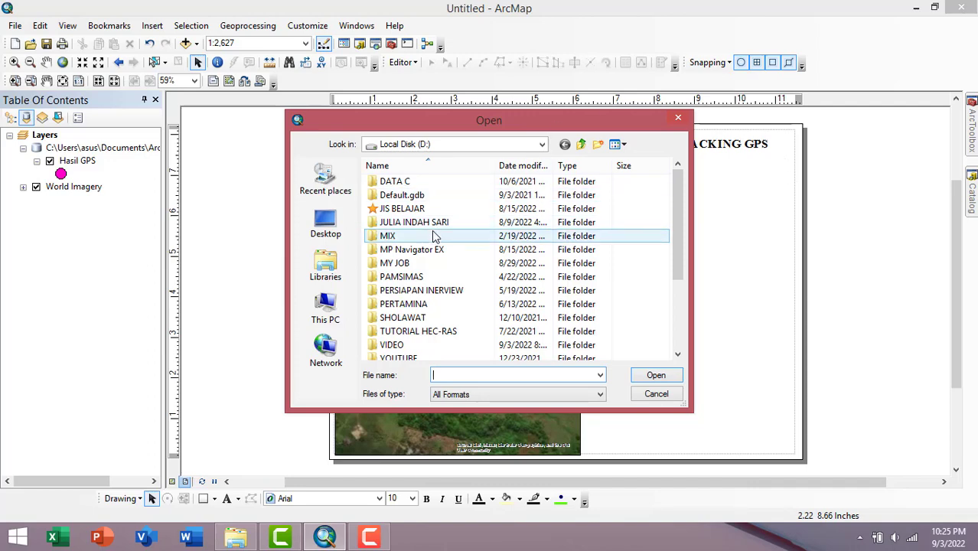
pyautogui.doubleClick(426, 345)
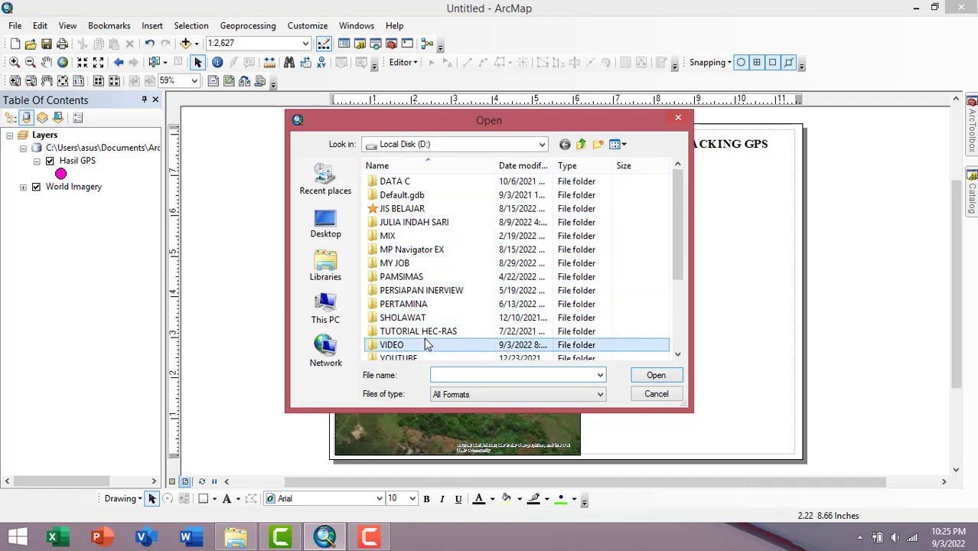
pyautogui.doubleClick(415, 206)
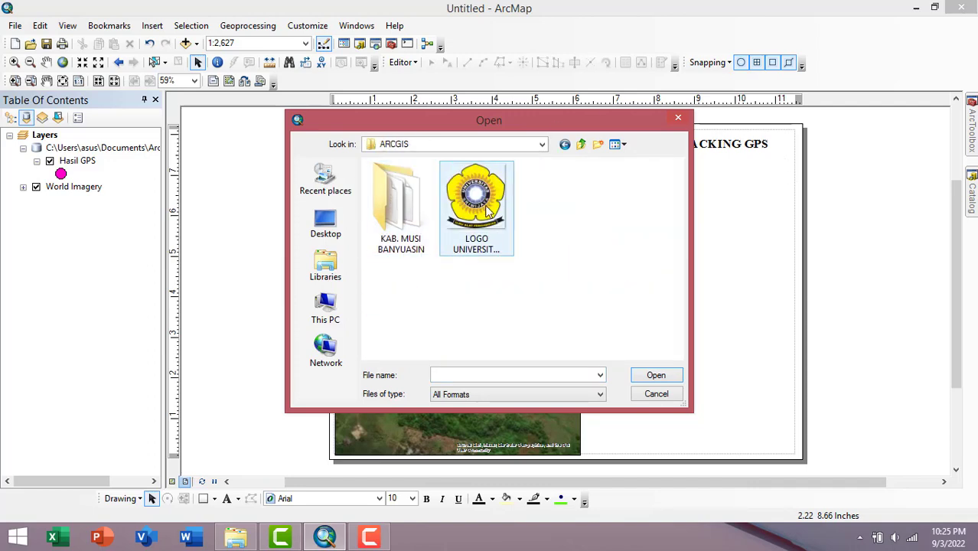
pyautogui.click(476, 207)
pyautogui.click(656, 375)
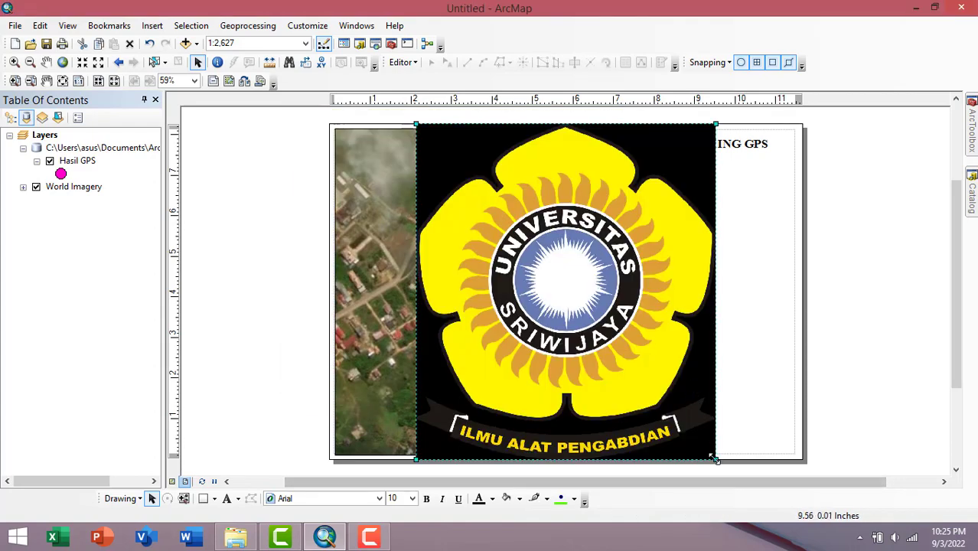
# Step: Shrink the university logo to about 2 inches wide and place it just below the title text
pyautogui.moveTo(715, 460); pyautogui.dragTo(519, 239)
pyautogui.moveTo(644, 222); pyautogui.dragTo(711, 227)
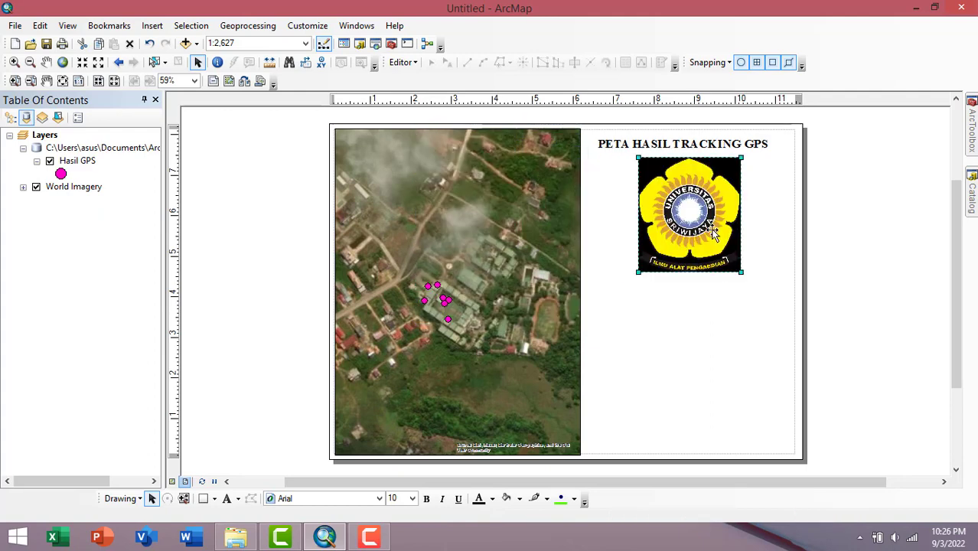
pyautogui.moveTo(741, 271); pyautogui.dragTo(733, 251)
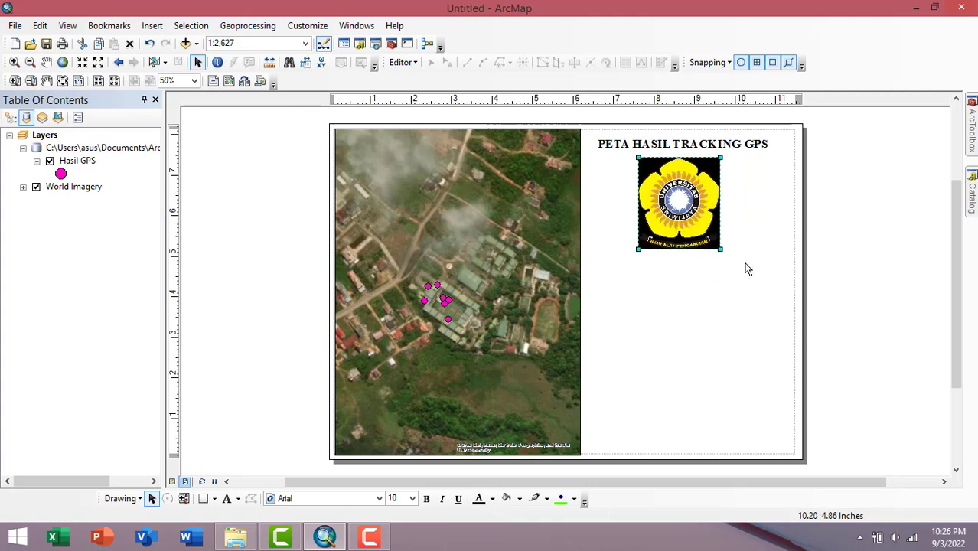
pyautogui.click(762, 248)
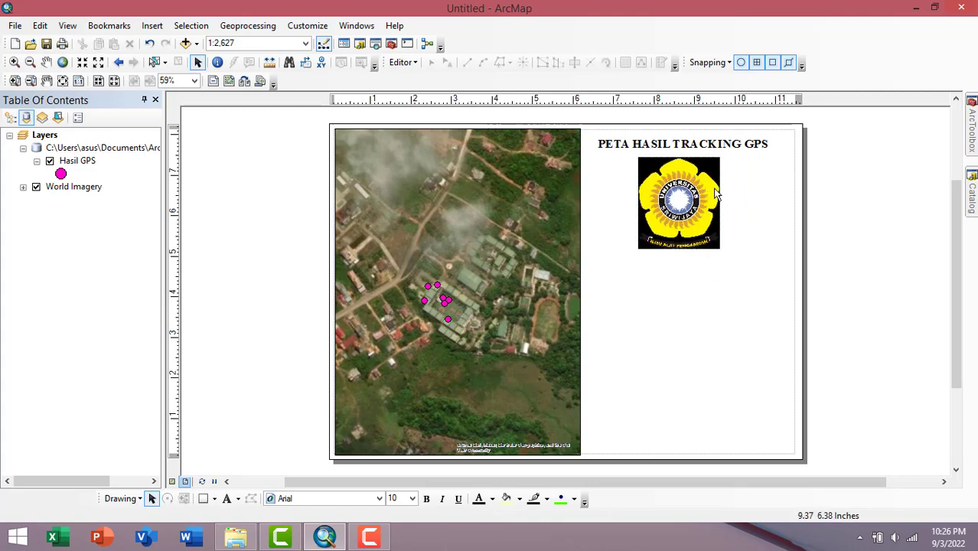
pyautogui.click(678, 200)
pyautogui.click(754, 256)
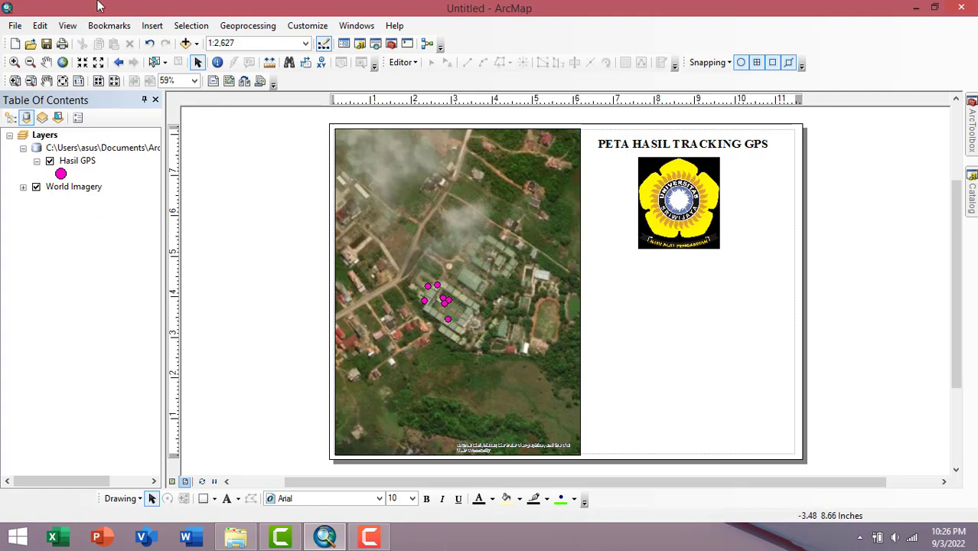
# Step: Insert an Alternating Scale Bar 1 and place it below the university logo
pyautogui.click(148, 28)
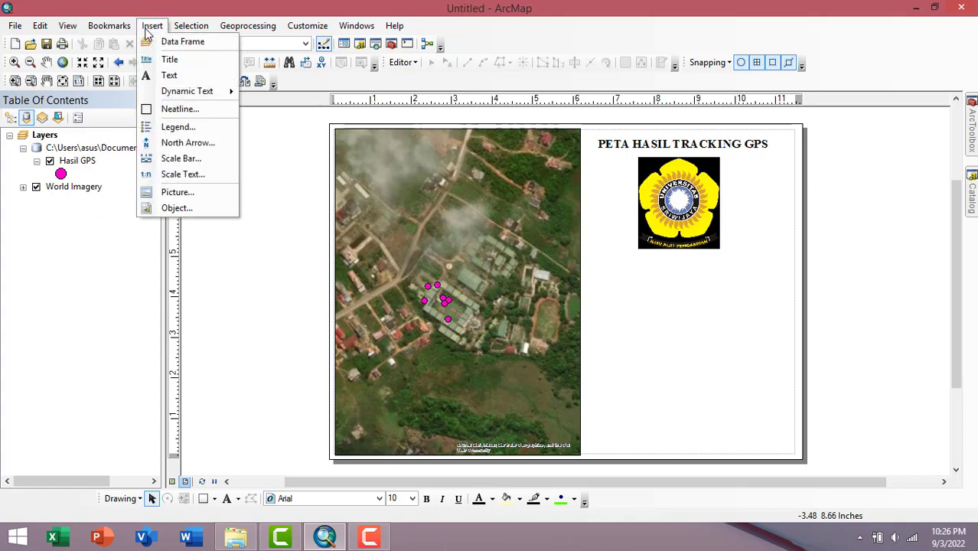
pyautogui.click(184, 162)
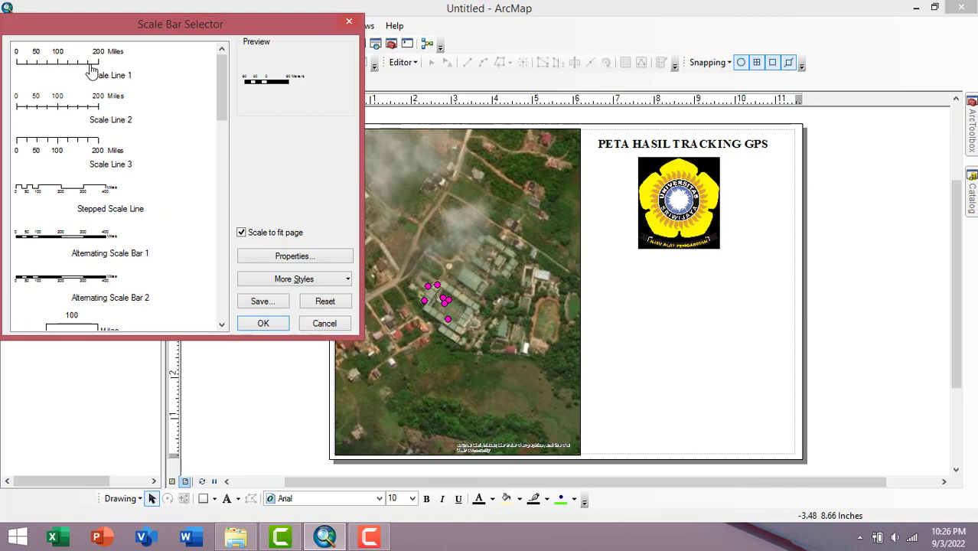
pyautogui.click(67, 245)
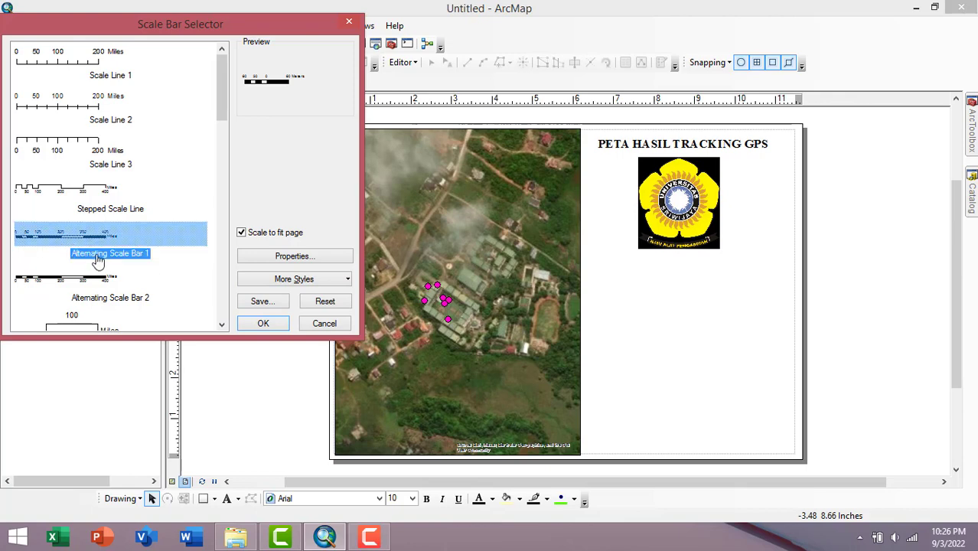
pyautogui.doubleClick(147, 244)
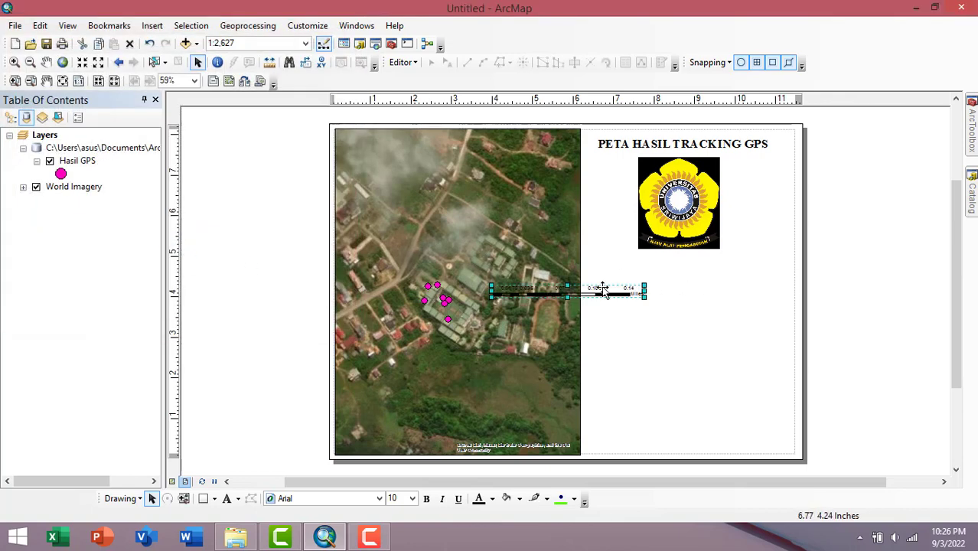
pyautogui.moveTo(603, 290); pyautogui.dragTo(694, 270)
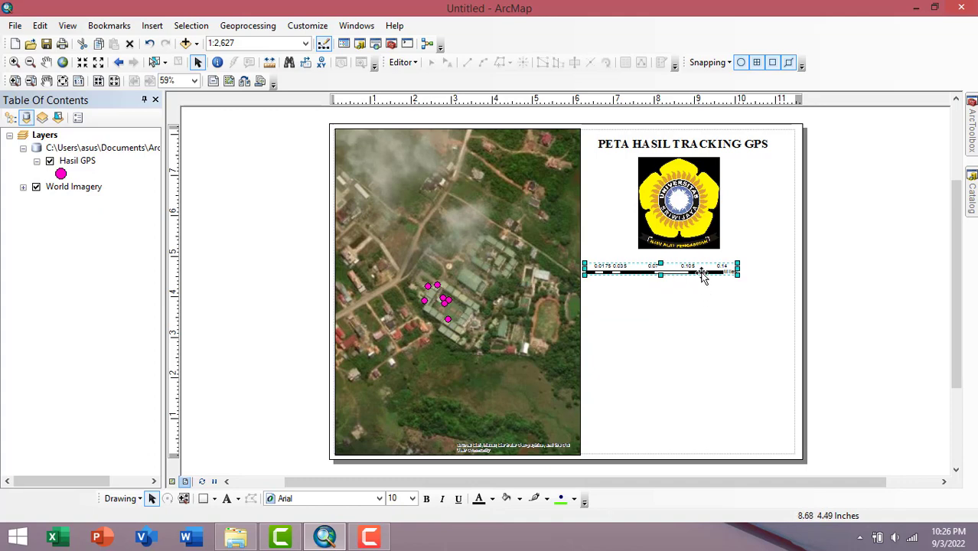
pyautogui.moveTo(679, 272); pyautogui.dragTo(689, 272)
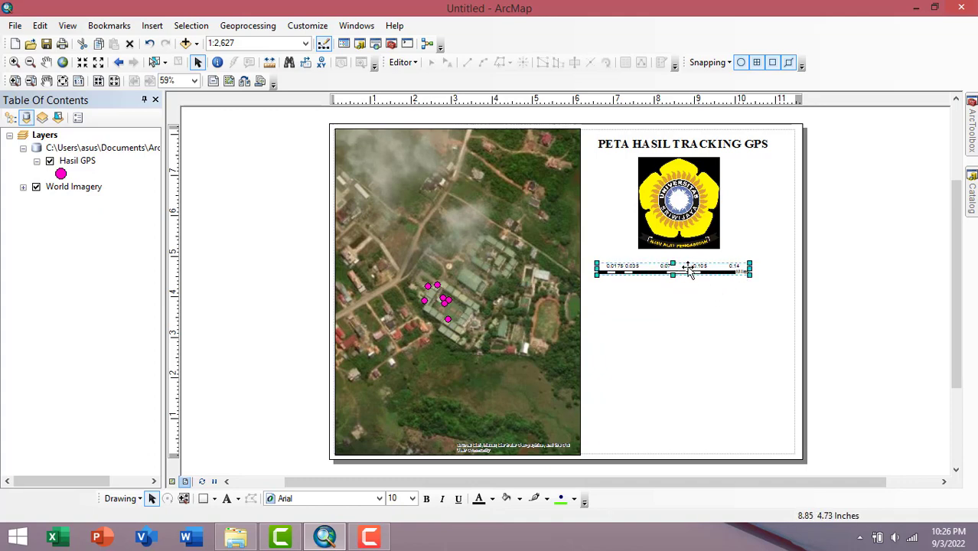
# Step: Set the scale bar's division units to Meters and shorten its unit label to M
pyautogui.doubleClick(689, 271)
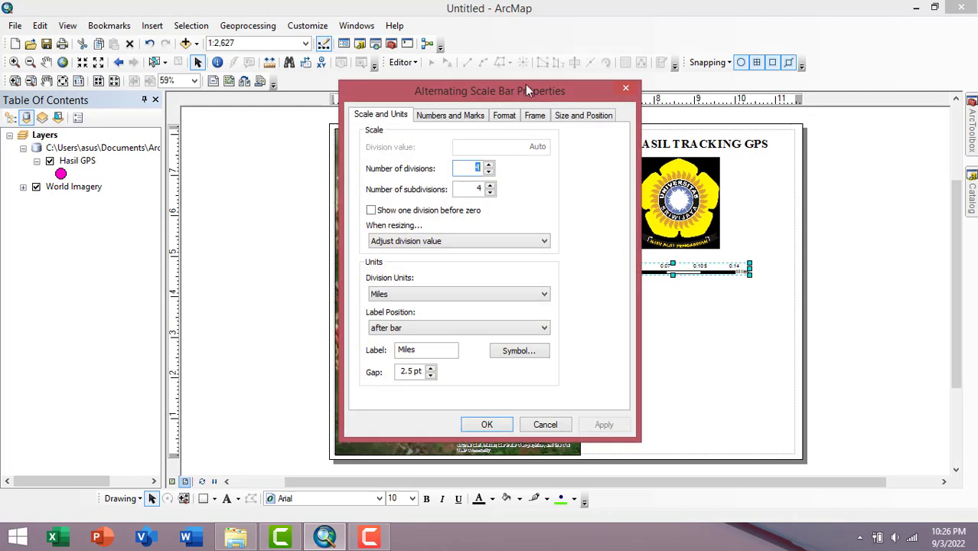
pyautogui.moveTo(527, 91); pyautogui.dragTo(413, 73)
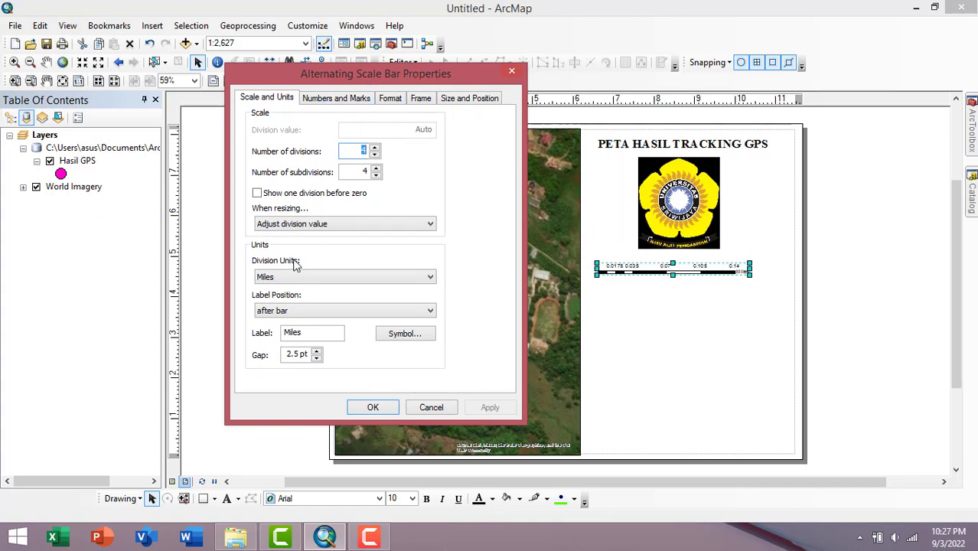
pyautogui.click(292, 279)
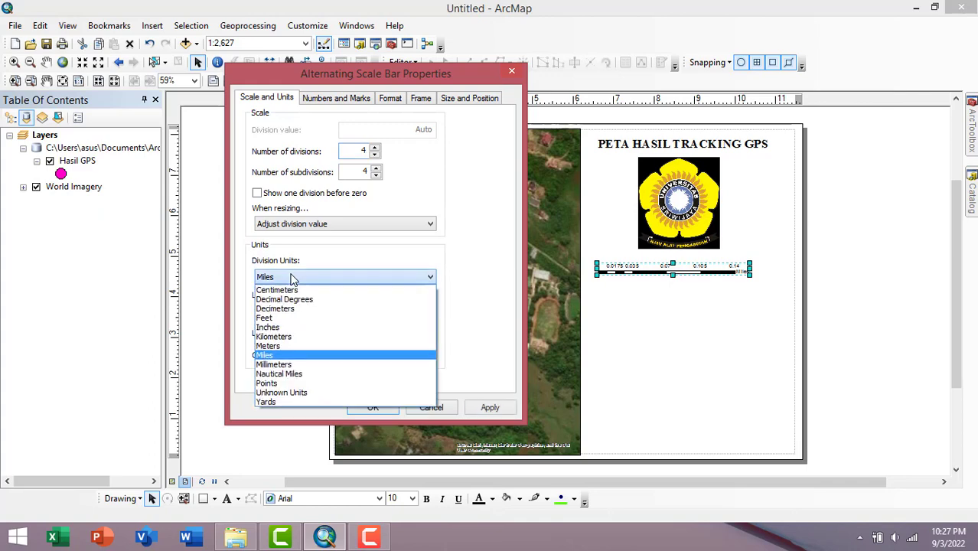
pyautogui.click(301, 347)
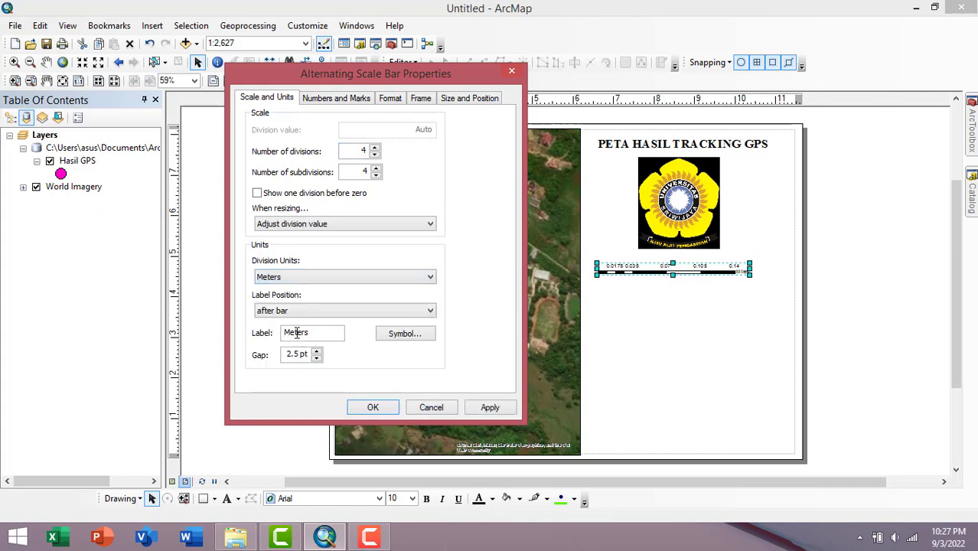
pyautogui.moveTo(322, 332); pyautogui.dragTo(291, 332)
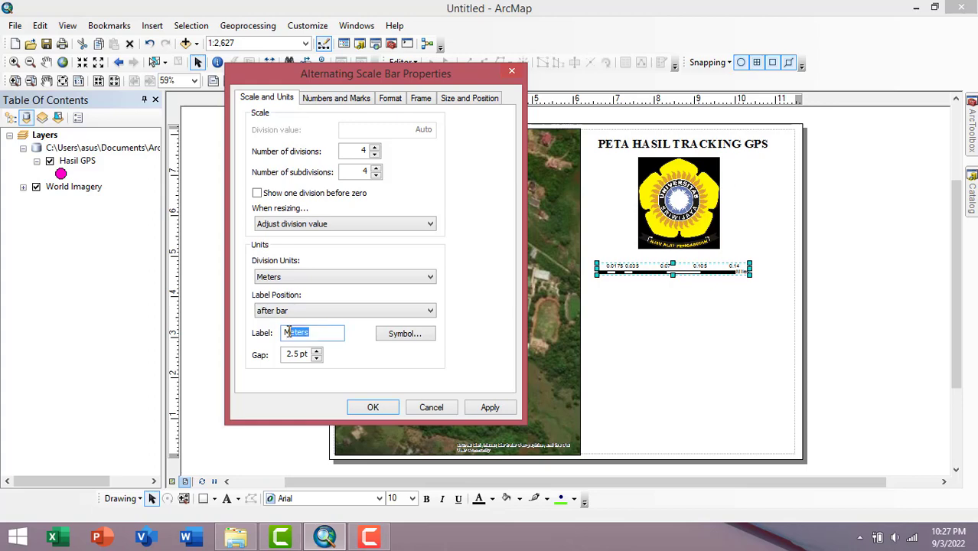
pyautogui.press('BackSpace')
# Step: Set the scale bar to 3 divisions and 3 subdivisions, and shift it slightly to the right beneath the logo
pyautogui.doubleClick(365, 150)
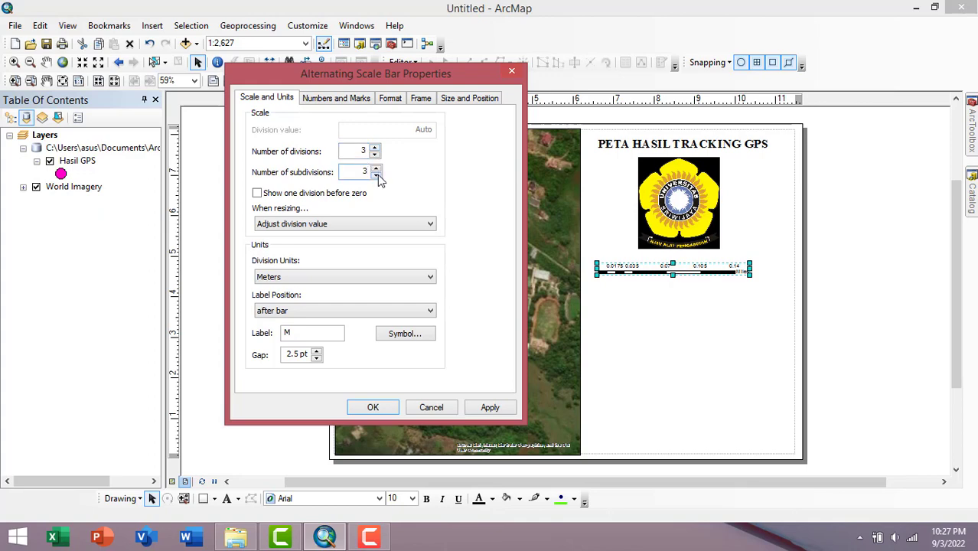
pyautogui.click(484, 414)
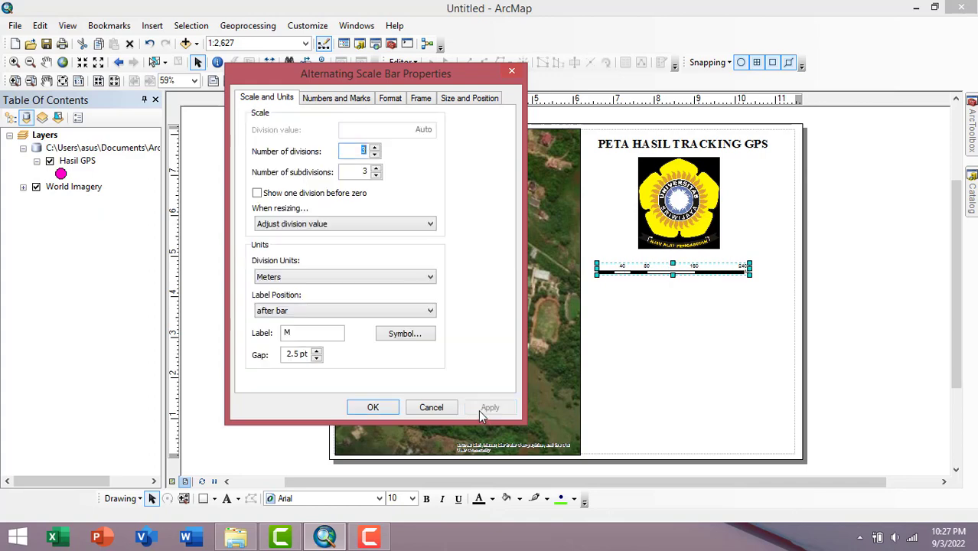
pyautogui.click(374, 407)
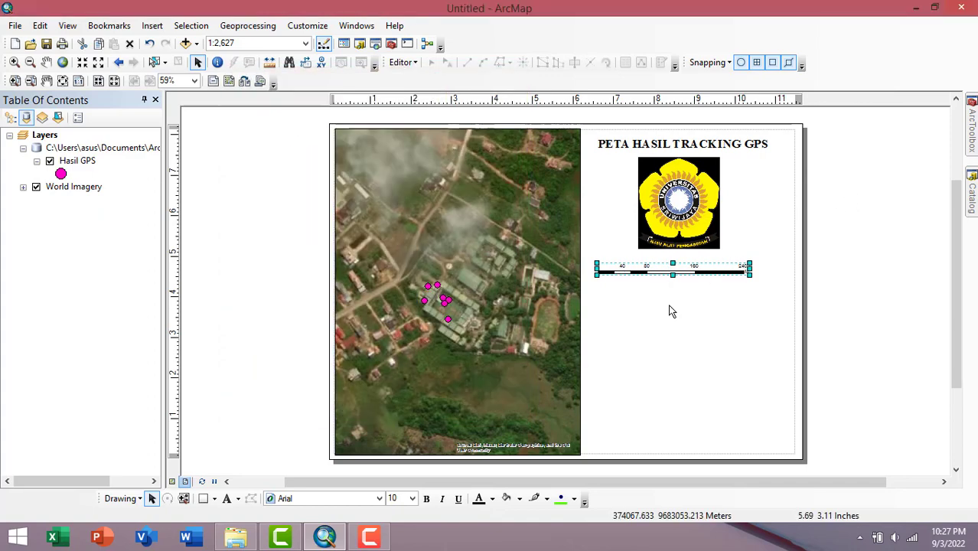
pyautogui.moveTo(720, 268); pyautogui.dragTo(731, 268)
pyautogui.click(703, 315)
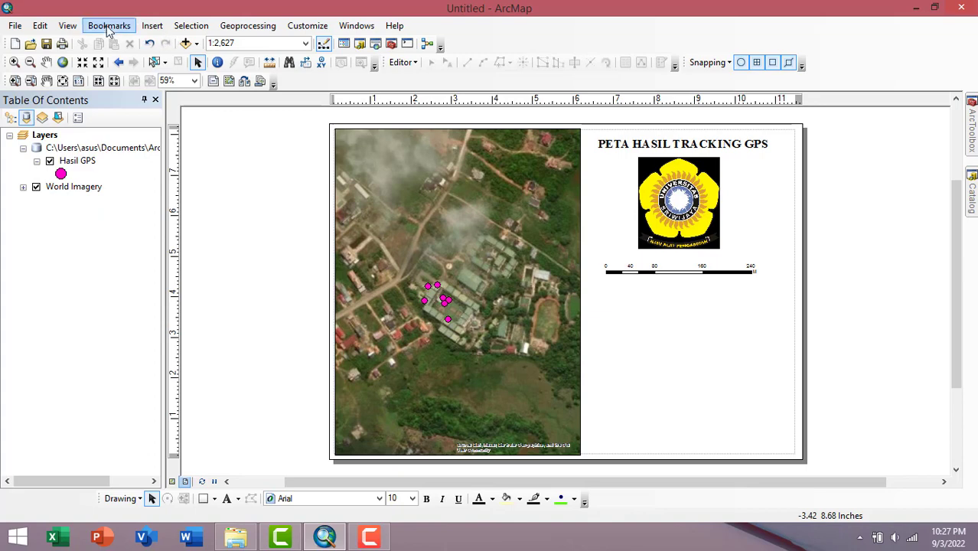
# Step: Insert the ESRI North 7 north arrow and place it in the upper-right corner of the map frame
pyautogui.click(153, 26)
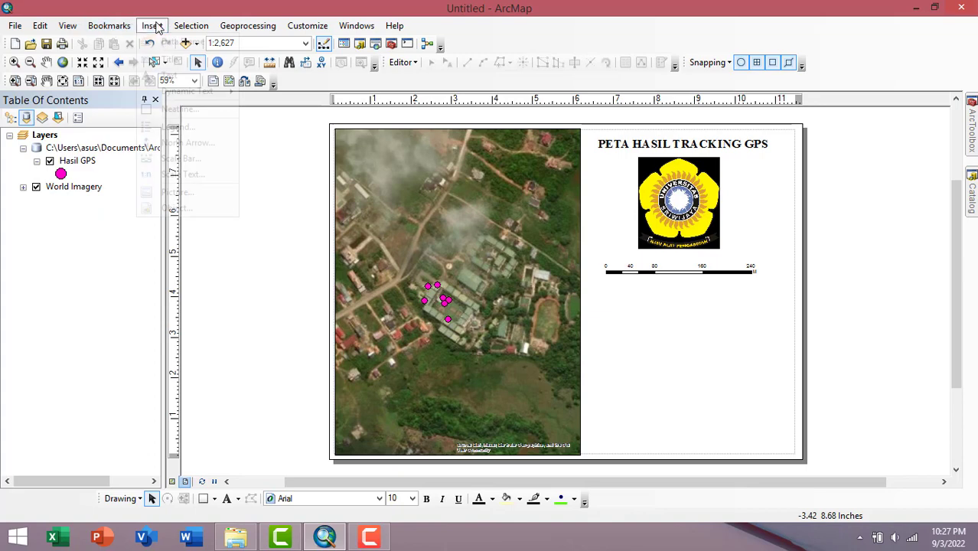
pyautogui.click(200, 145)
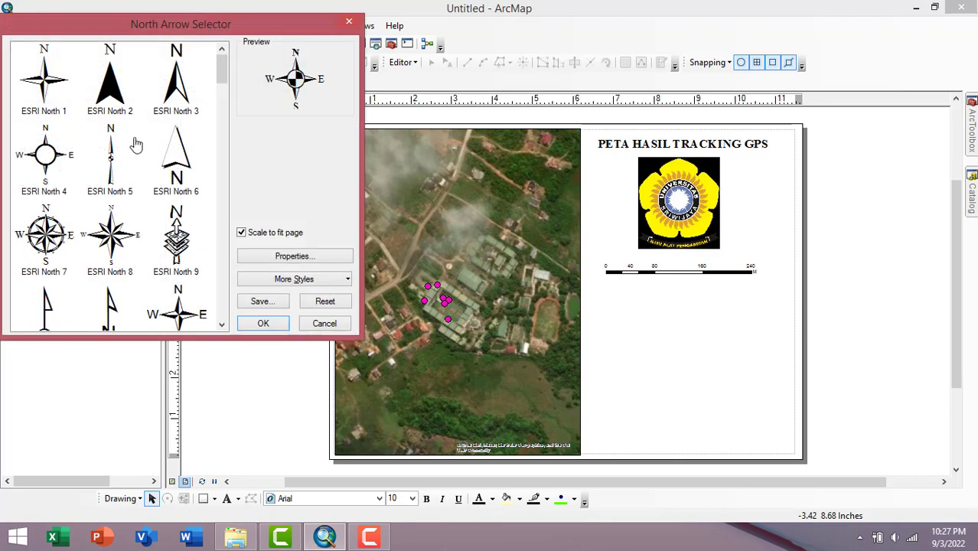
pyautogui.doubleClick(46, 233)
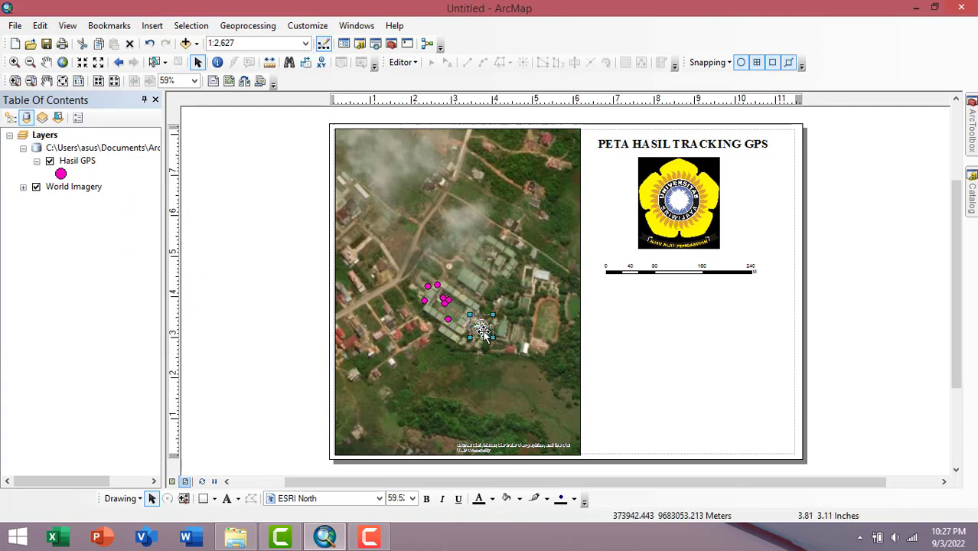
pyautogui.moveTo(480, 327); pyautogui.dragTo(568, 153)
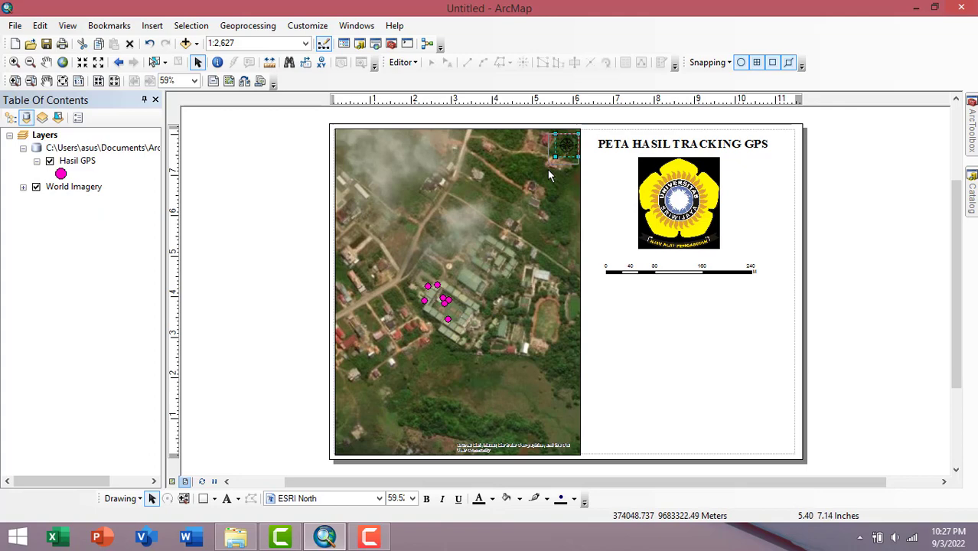
pyautogui.click(662, 334)
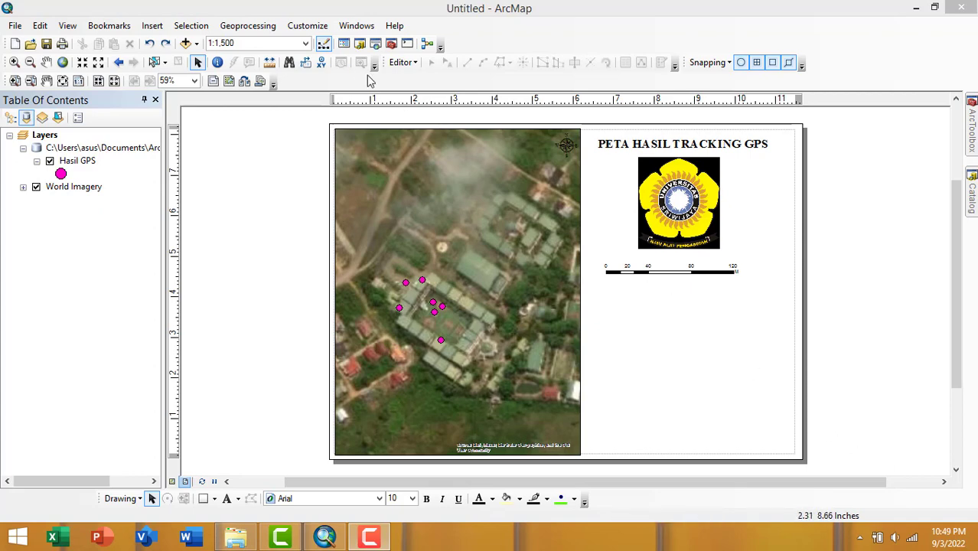
# Step: Set the map scale to 1:1,000
pyautogui.click(305, 44)
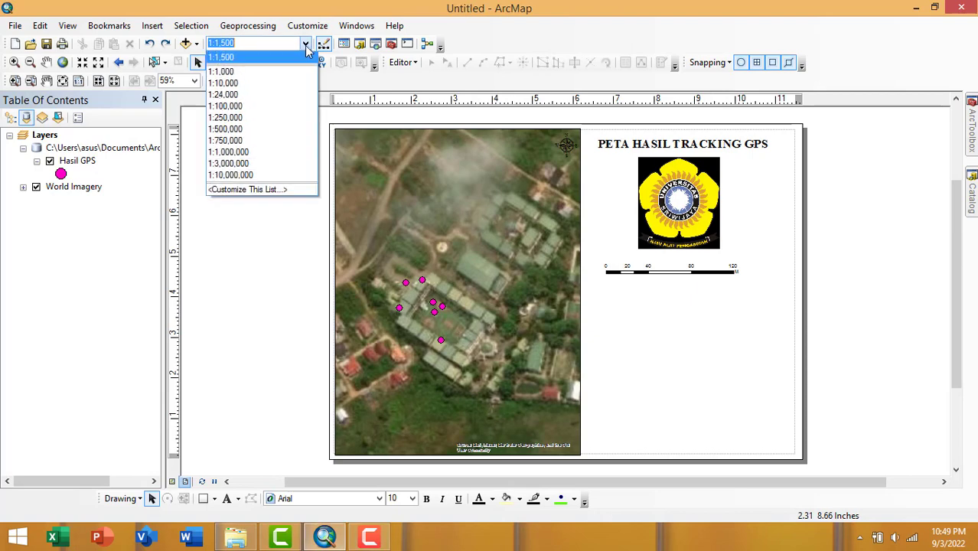
pyautogui.click(251, 41)
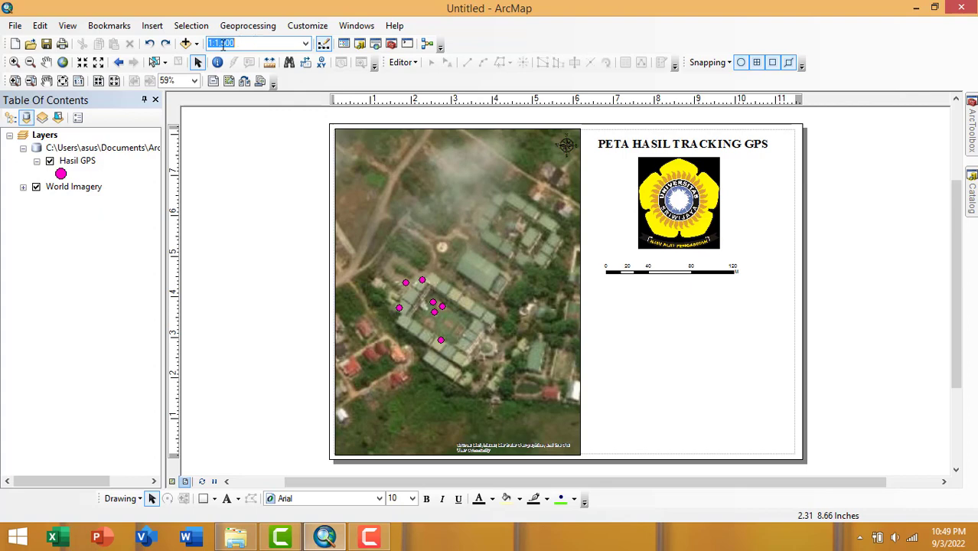
pyautogui.click(226, 43)
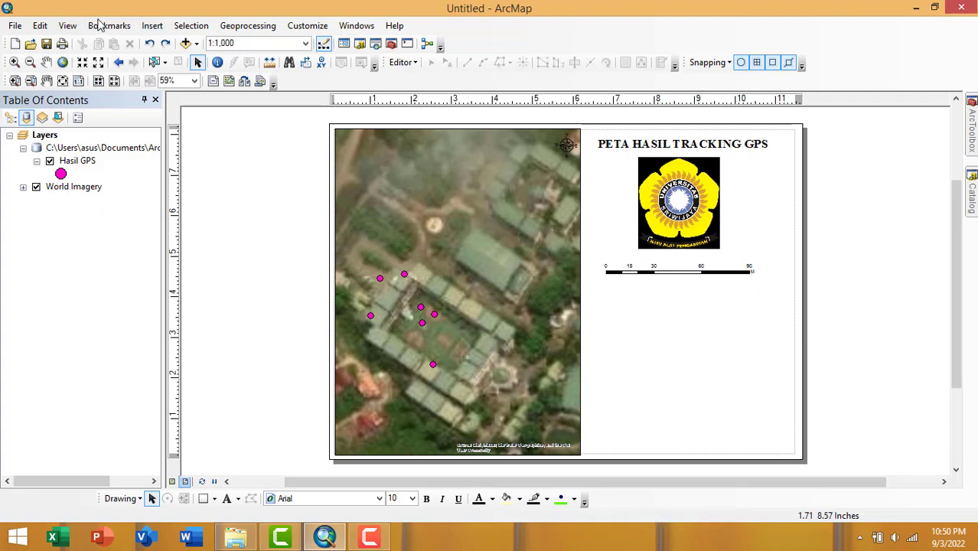
# Step: Insert an Absolute Scale text, place it just below the scale bar and enlarge it to about 33 pt
pyautogui.click(153, 26)
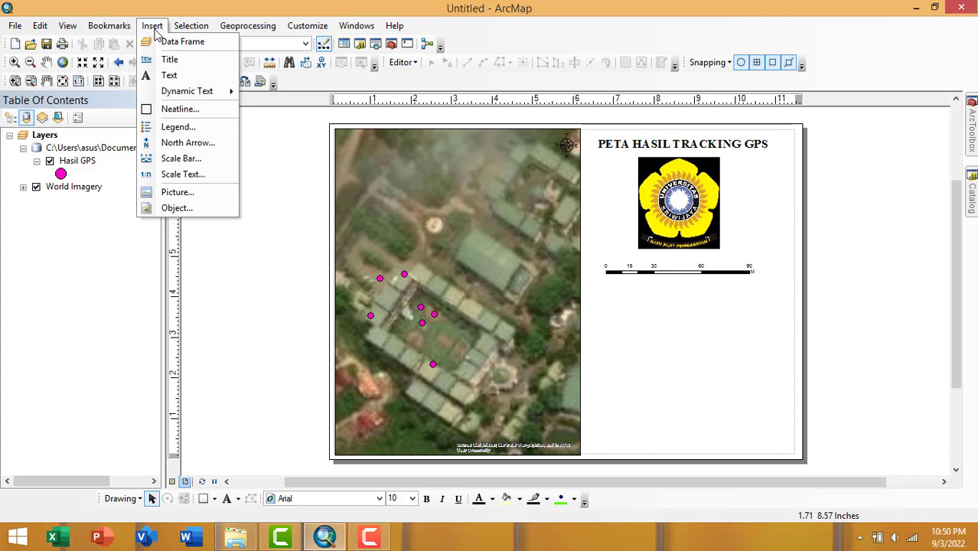
pyautogui.click(183, 174)
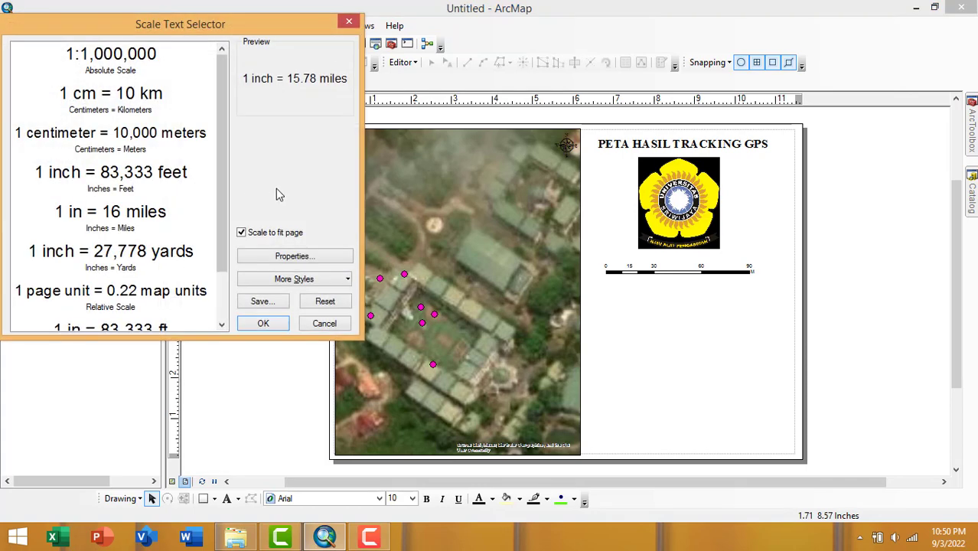
pyautogui.doubleClick(105, 71)
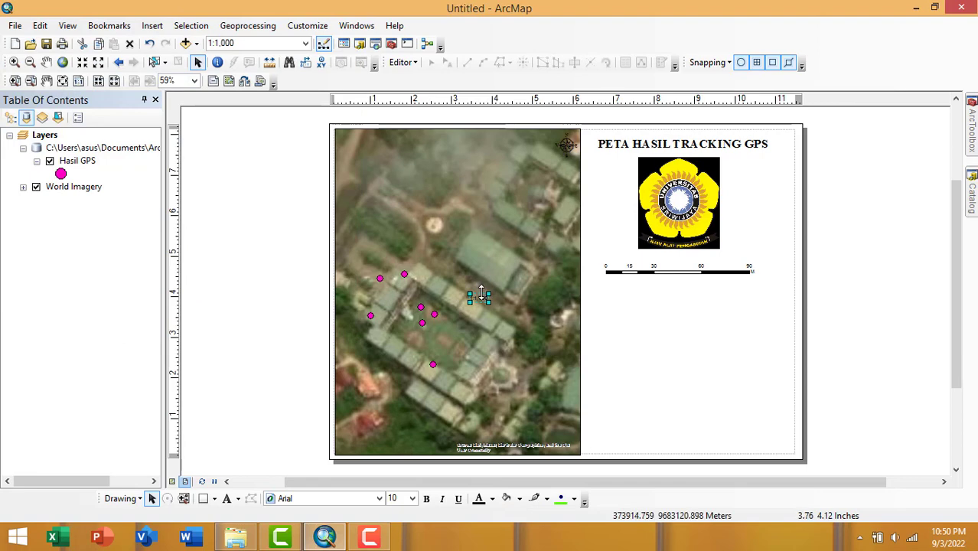
pyautogui.moveTo(489, 303); pyautogui.dragTo(651, 290)
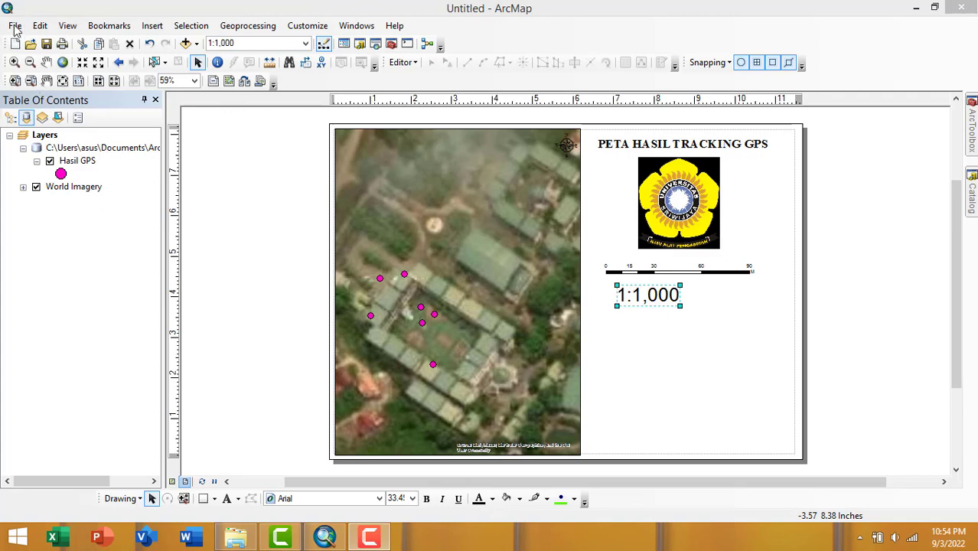
# Step: Start exporting the map layout as a PDF with the file name petaaa
pyautogui.click(15, 26)
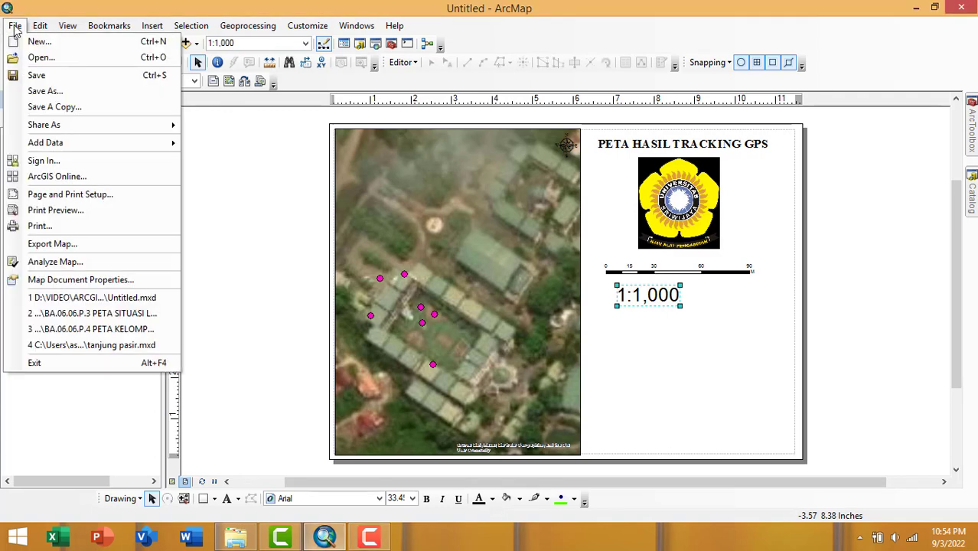
pyautogui.click(105, 245)
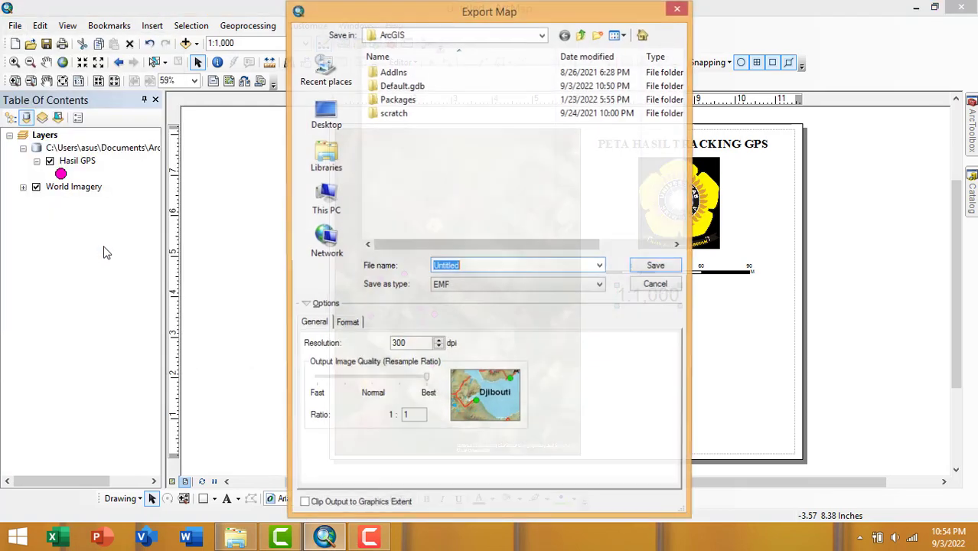
pyautogui.click(463, 286)
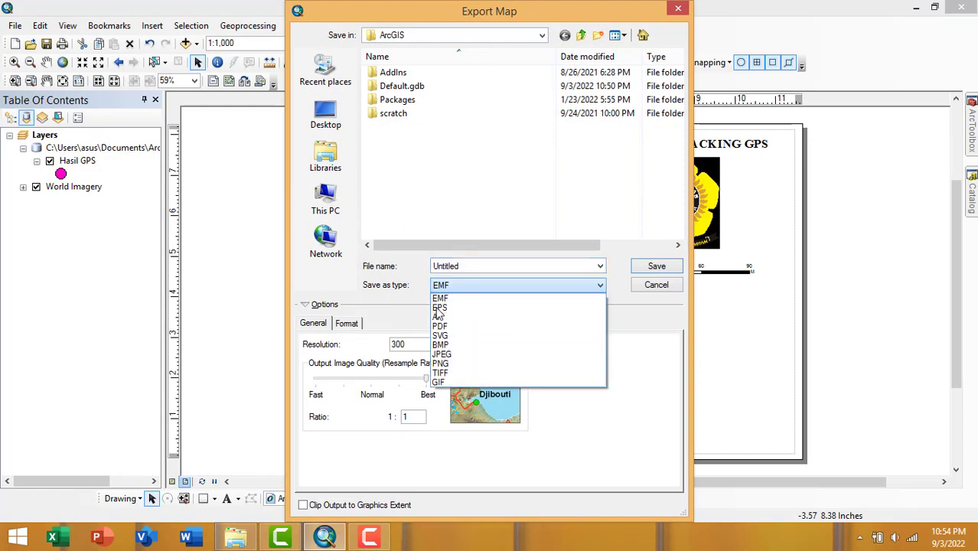
pyautogui.click(469, 331)
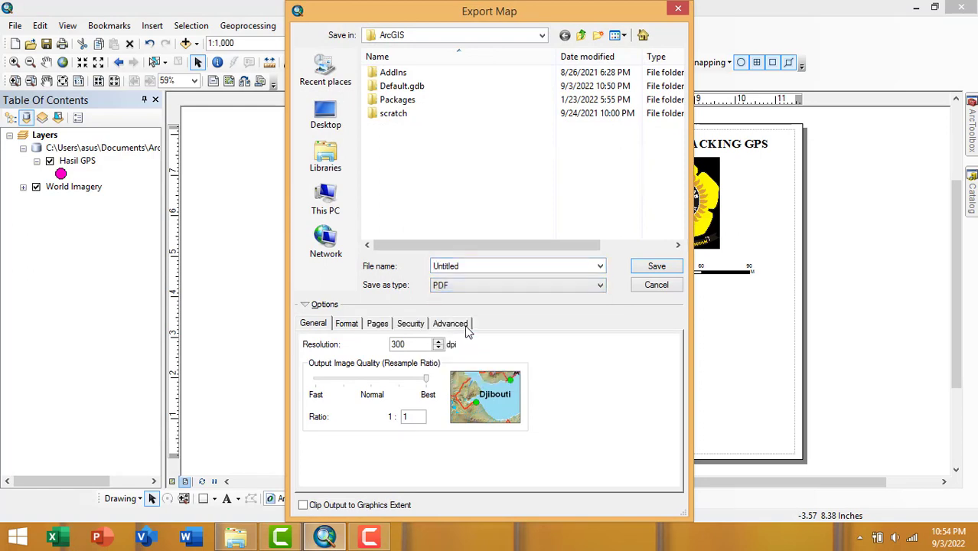
pyautogui.doubleClick(467, 268)
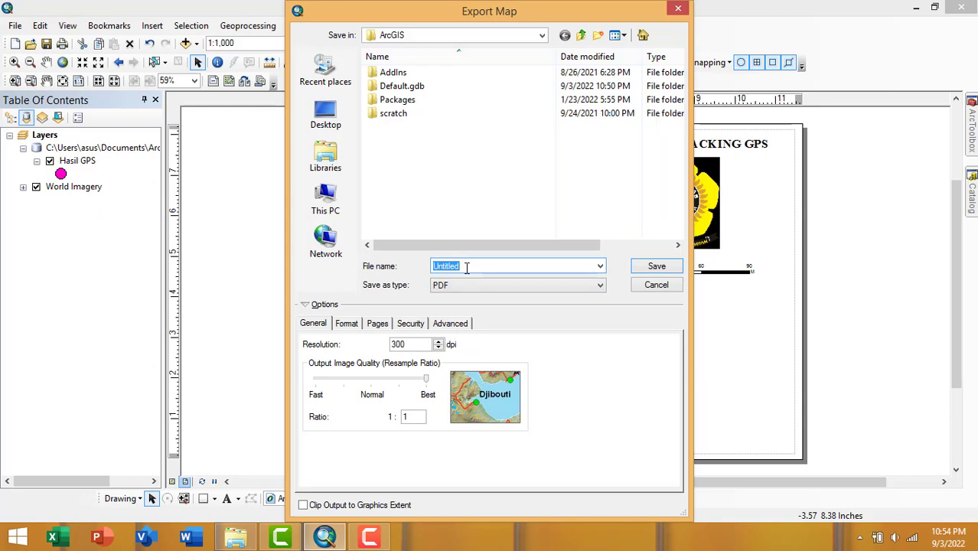
pyautogui.write('pet')
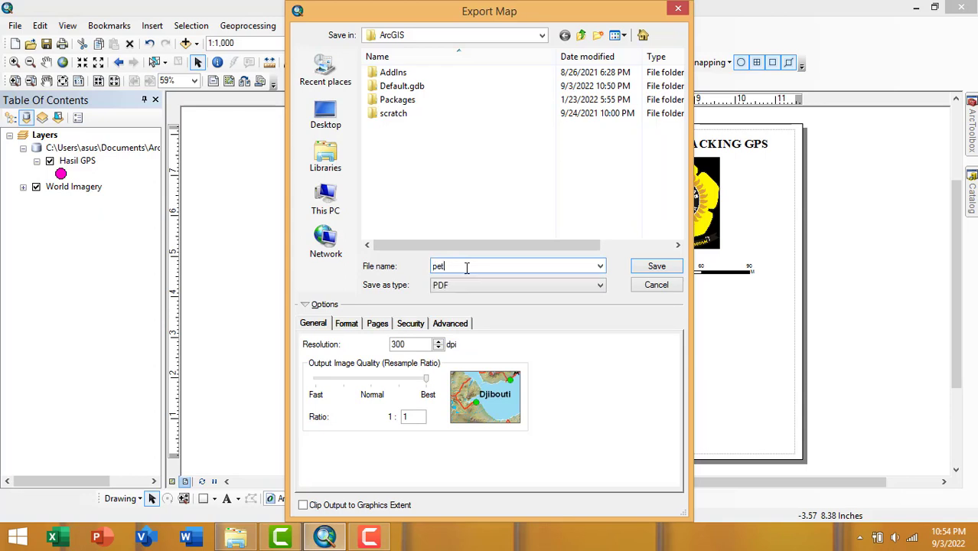
pyautogui.write('aaa')
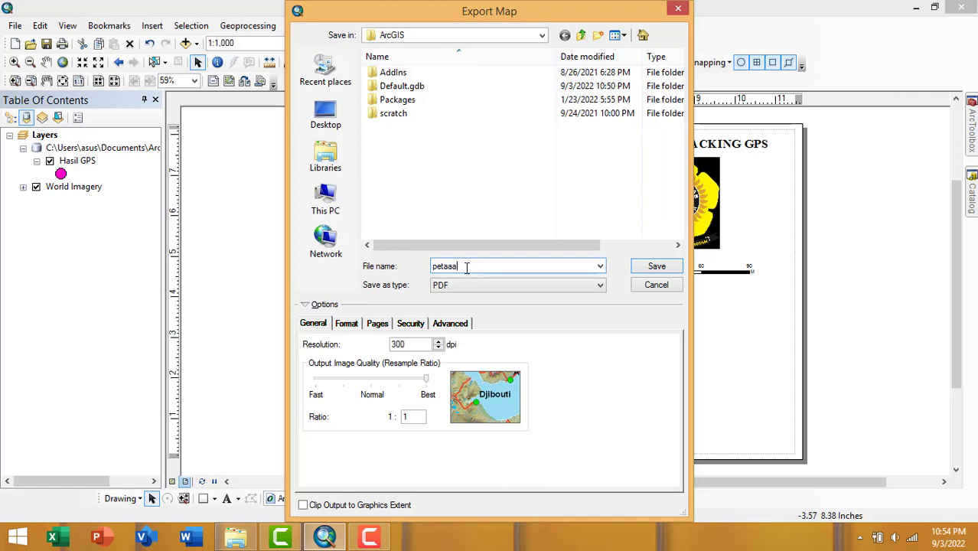
# Step: Save the PDF export in the ARCGIS folder inside VIDEO on drive D
pyautogui.click(326, 200)
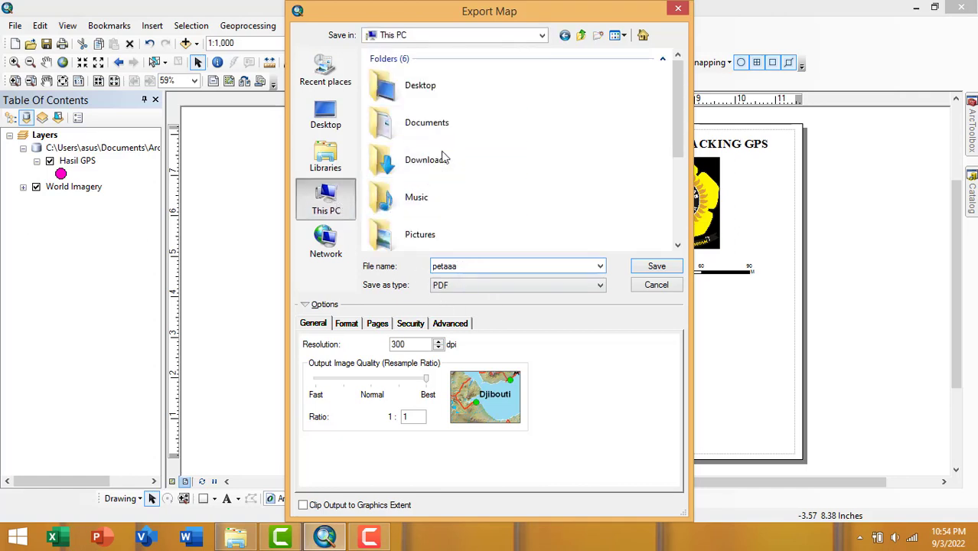
pyautogui.moveTo(679, 111); pyautogui.dragTo(678, 195)
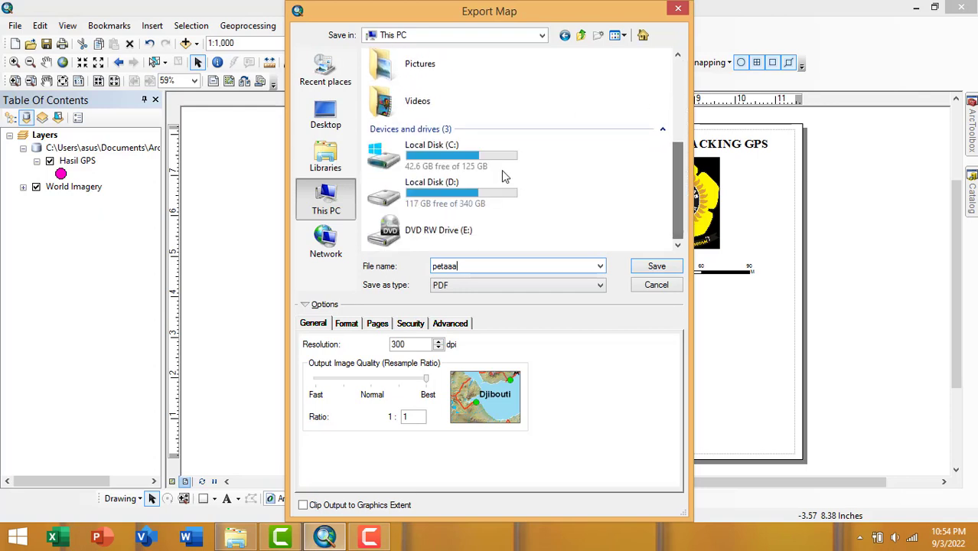
pyautogui.doubleClick(451, 197)
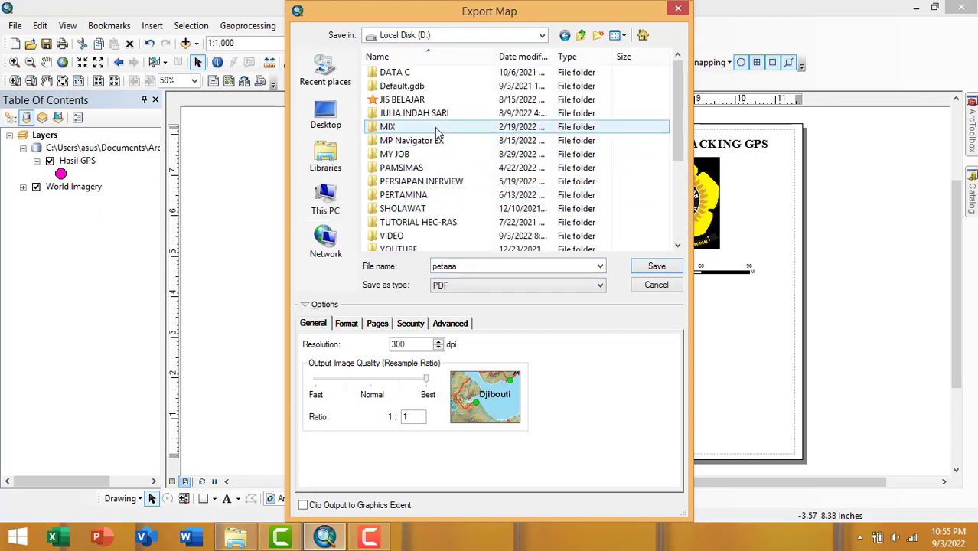
pyautogui.doubleClick(417, 235)
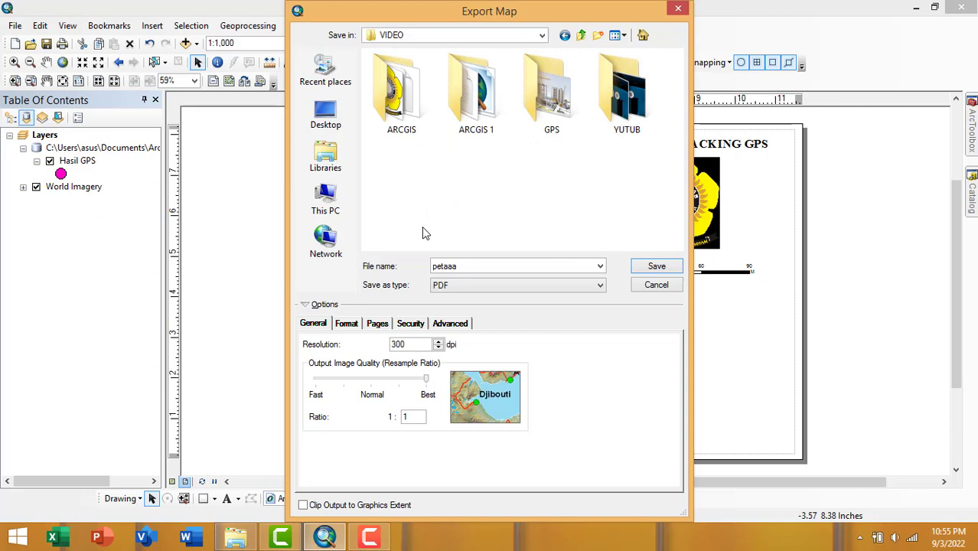
pyautogui.doubleClick(402, 123)
pyautogui.click(656, 265)
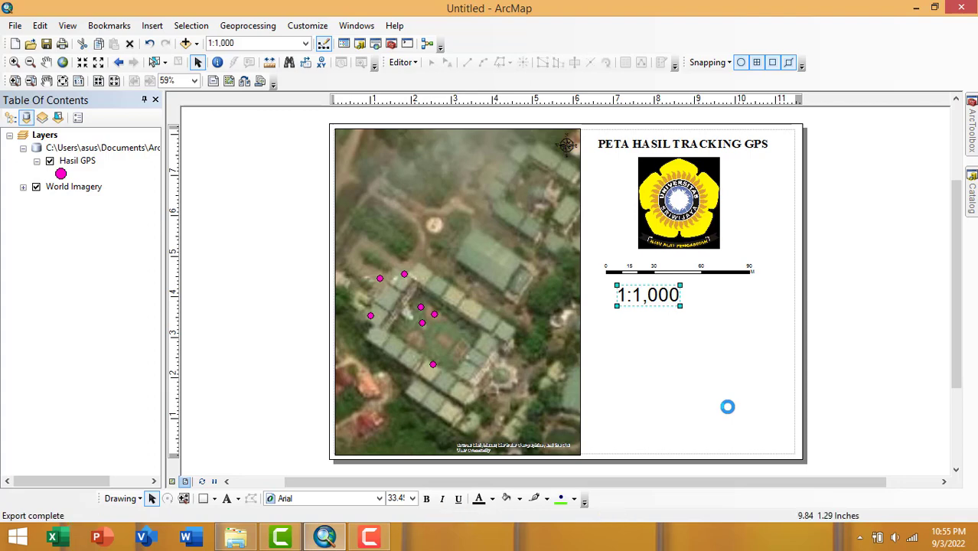
# Step: Switch to File Explorer and open the exported petaaa PDF from the ARCGIS folder in Adobe Reader to check the layout
pyautogui.click(229, 540)
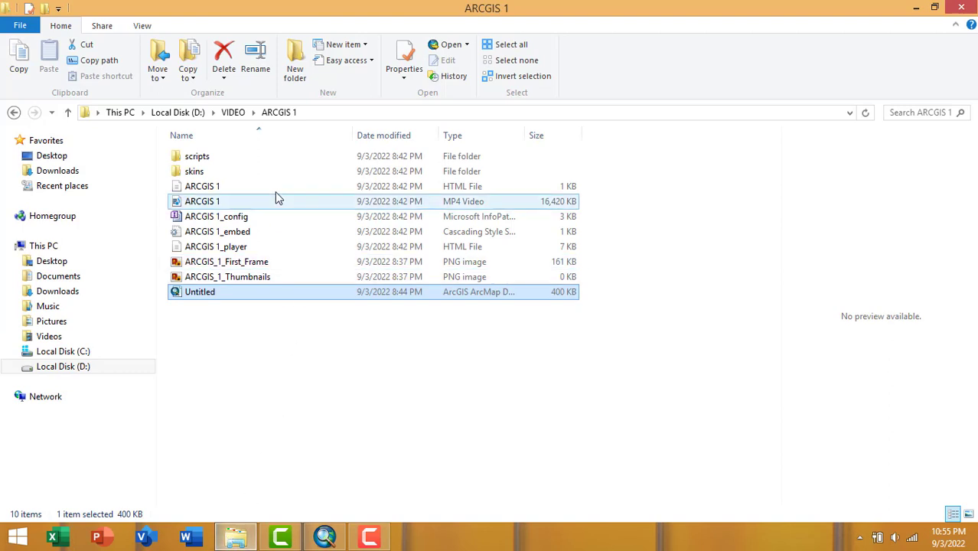
pyautogui.click(232, 112)
pyautogui.doubleClick(216, 176)
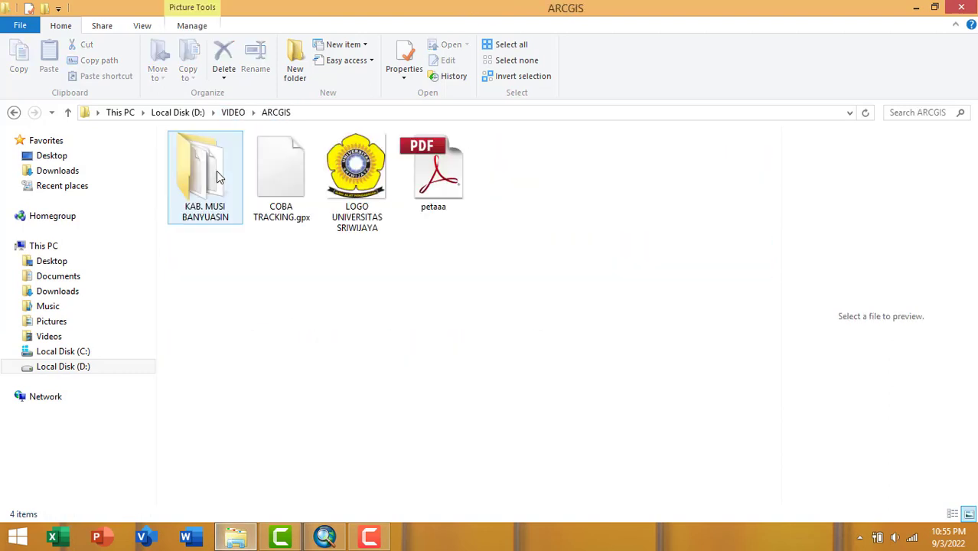
pyautogui.click(459, 180)
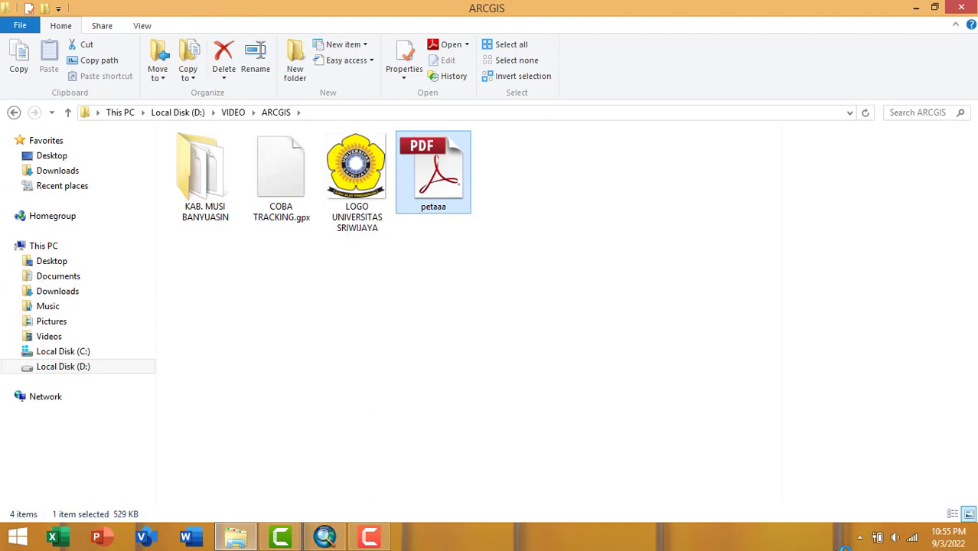
pyautogui.hotkey('alt', 'p')
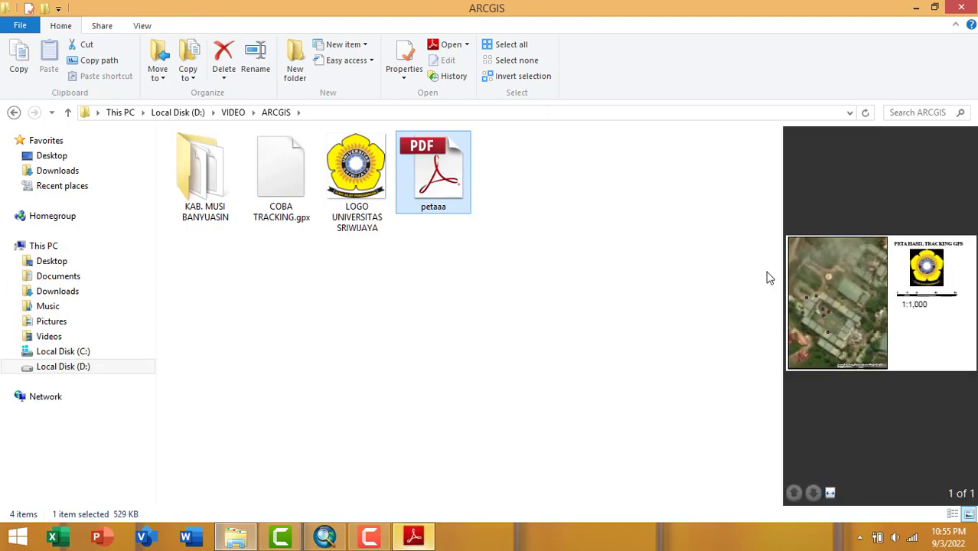
pyautogui.click(420, 534)
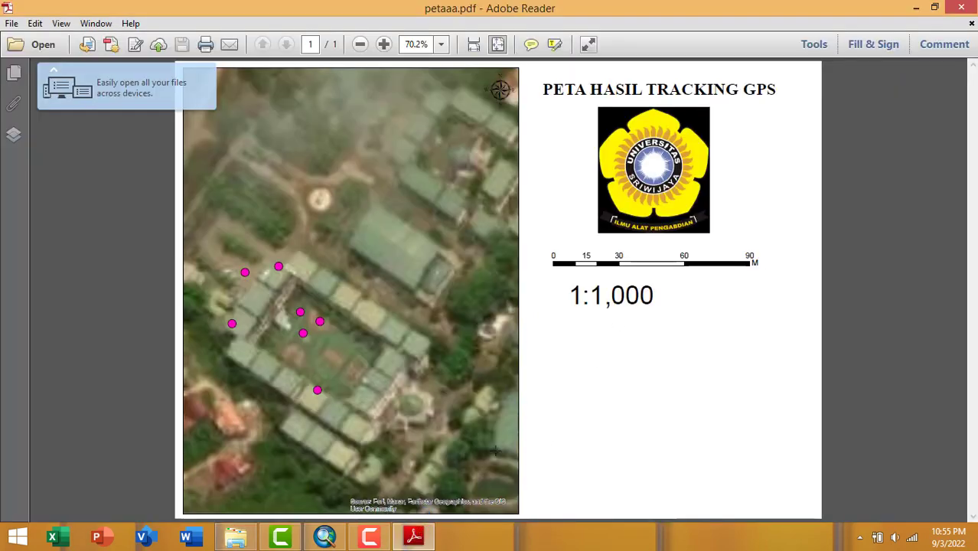